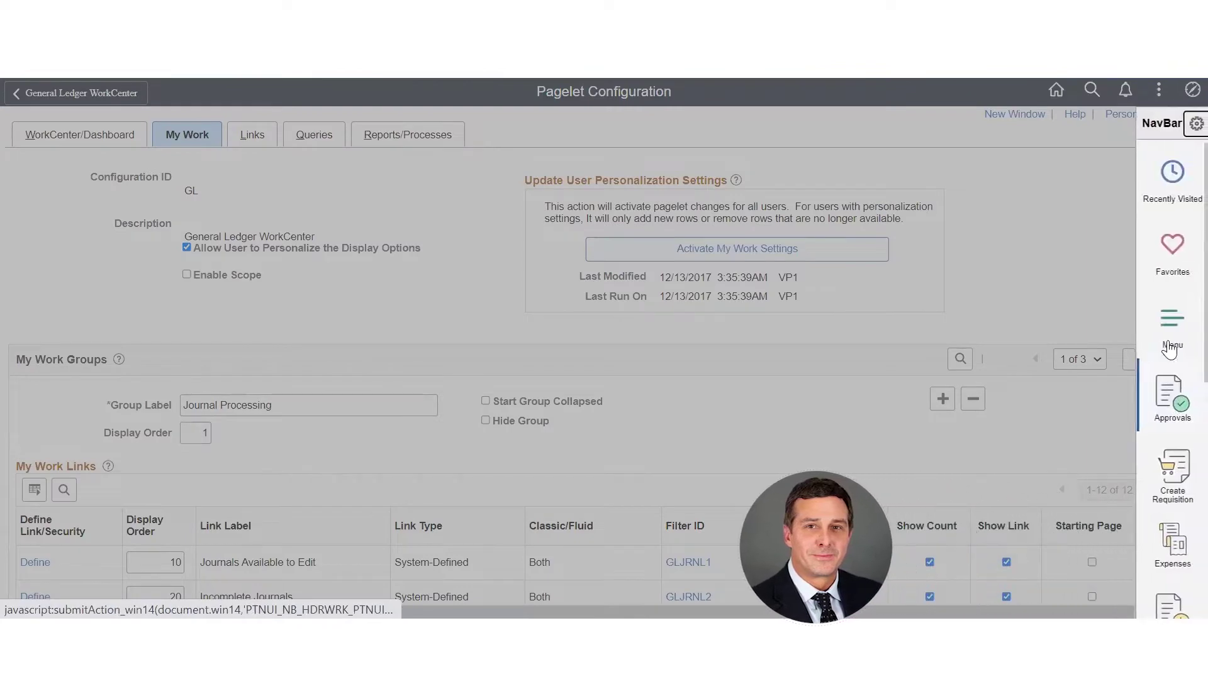
Step: Go to Enterprise Components > WorkCenter/Dashboards > Configure Pagelets from the NavBar menu
scroll(1069, 423, down, 15)
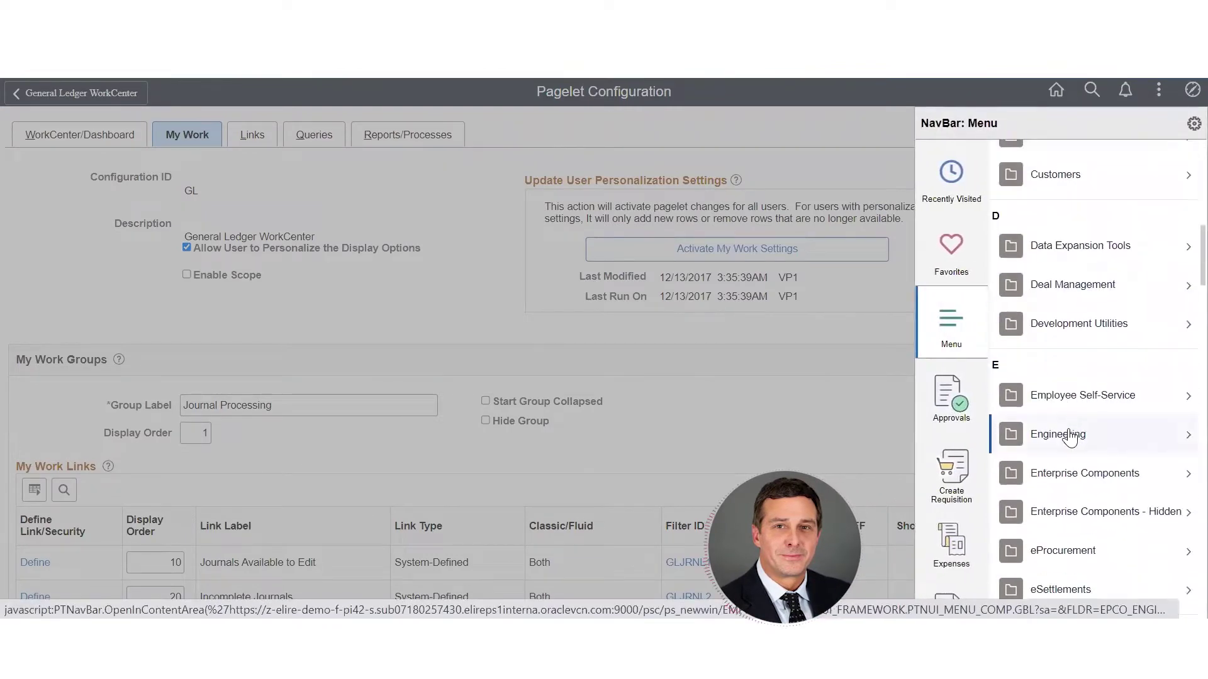
click(1091, 480)
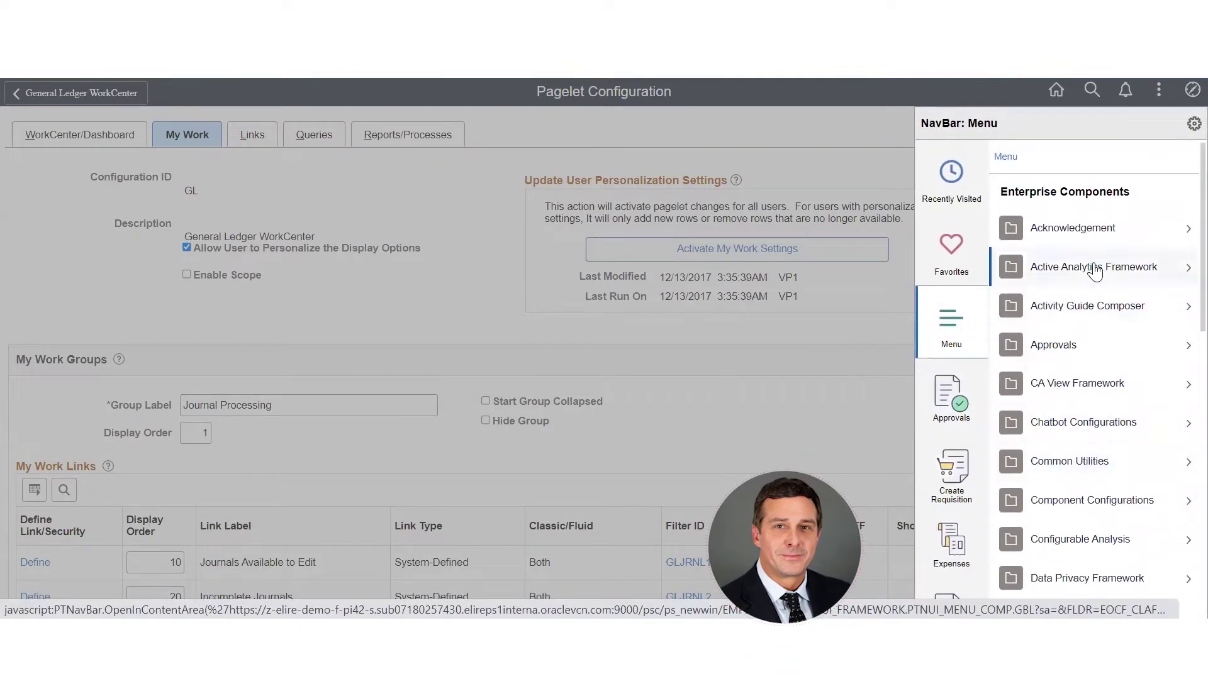
scroll(1065, 379, down, 10)
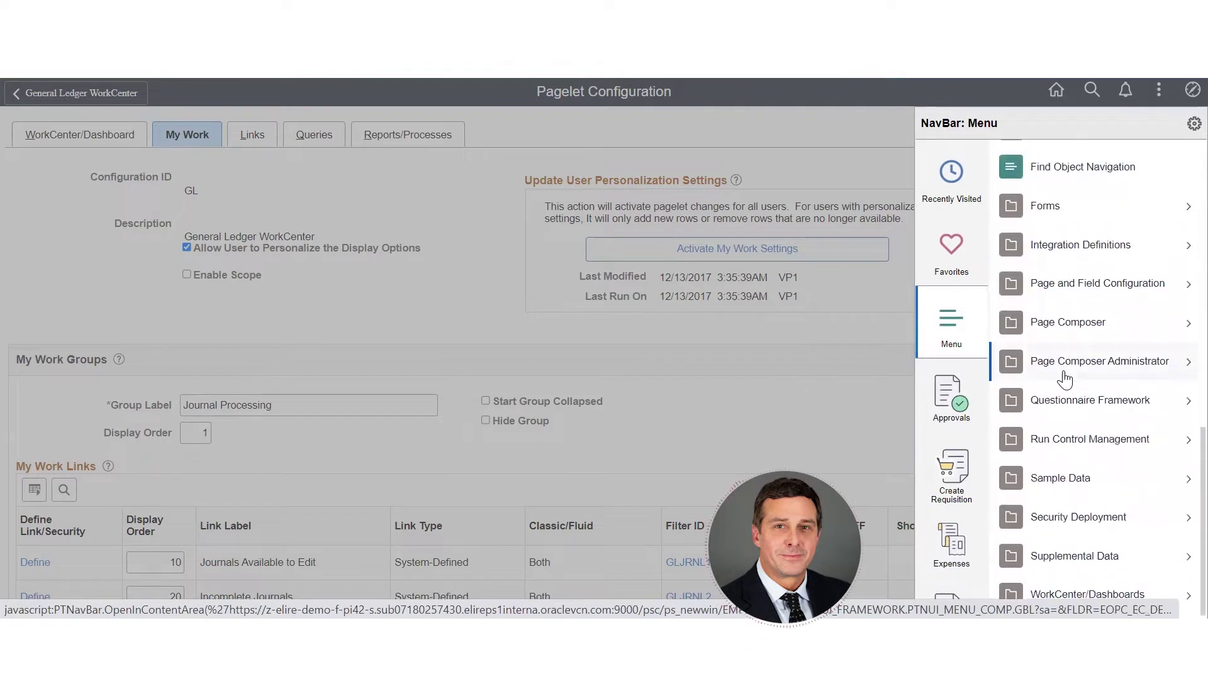
click(1098, 598)
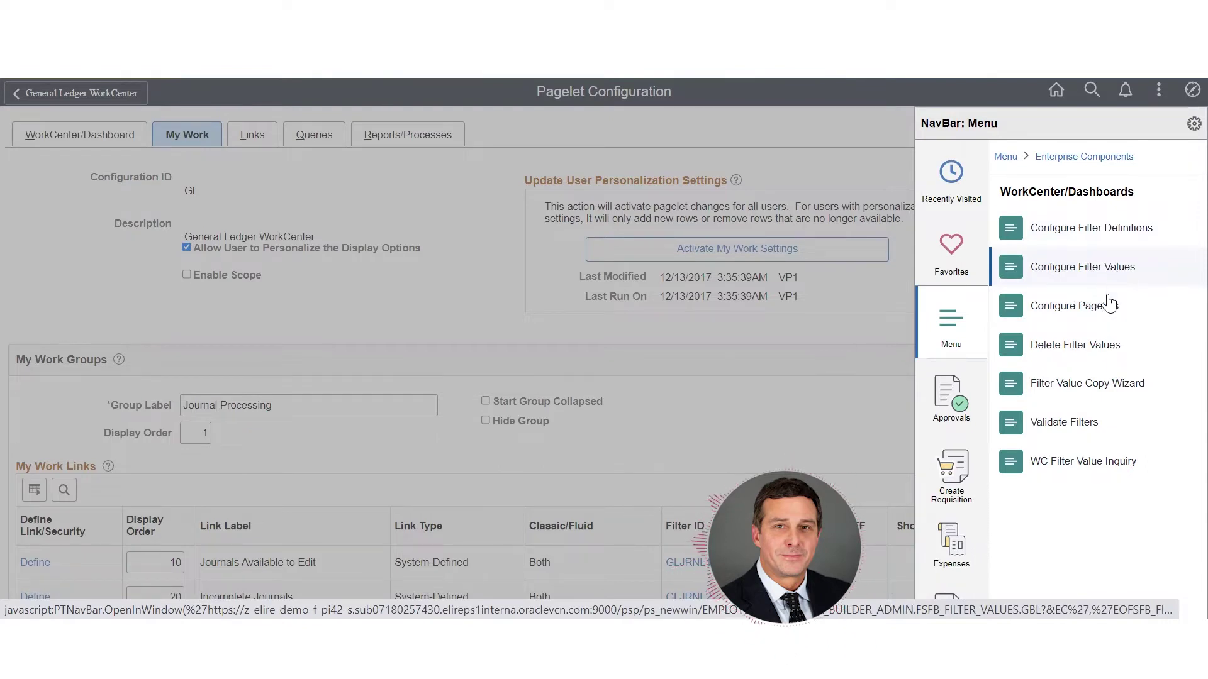
click(1080, 314)
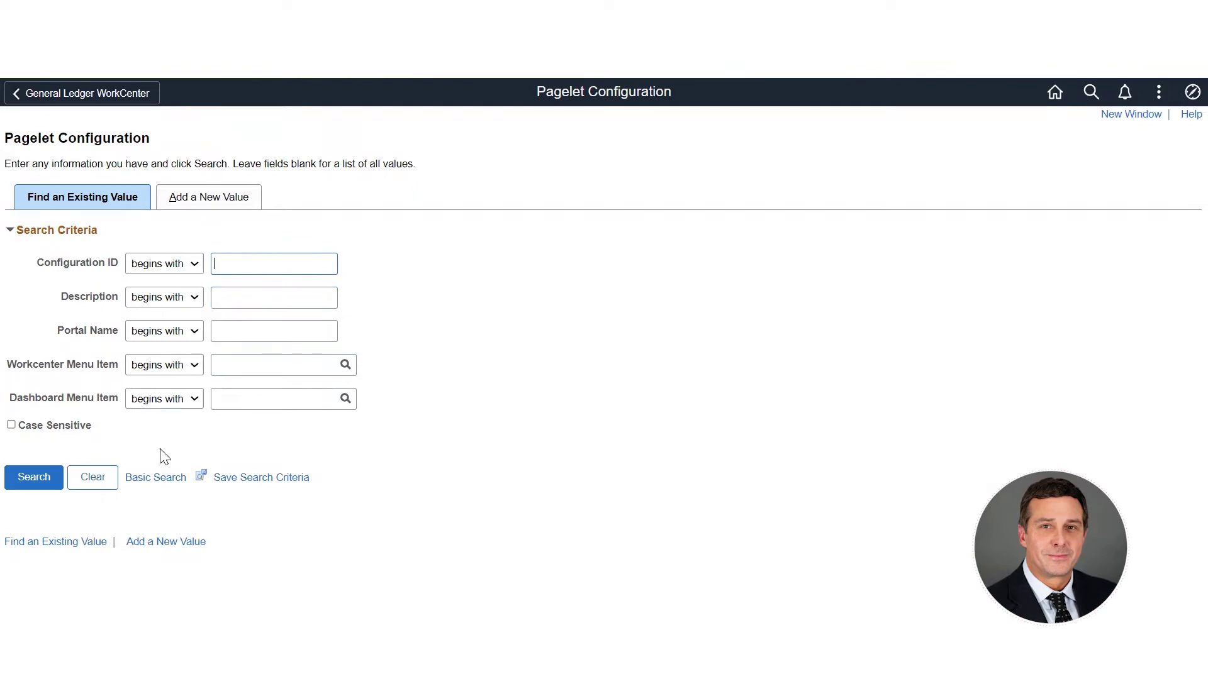
Step: Search with blank criteria to list all 21 configurations, then open GL General Ledger WorkCenter
click(33, 483)
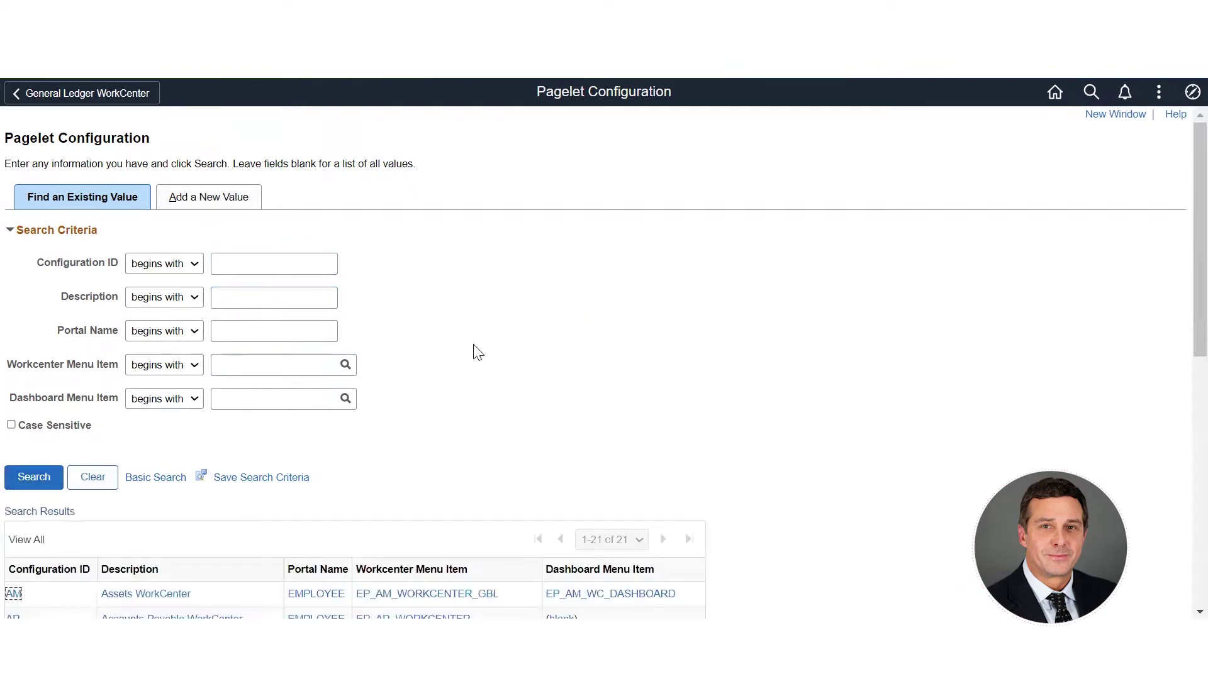
scroll(475, 350, down, 5)
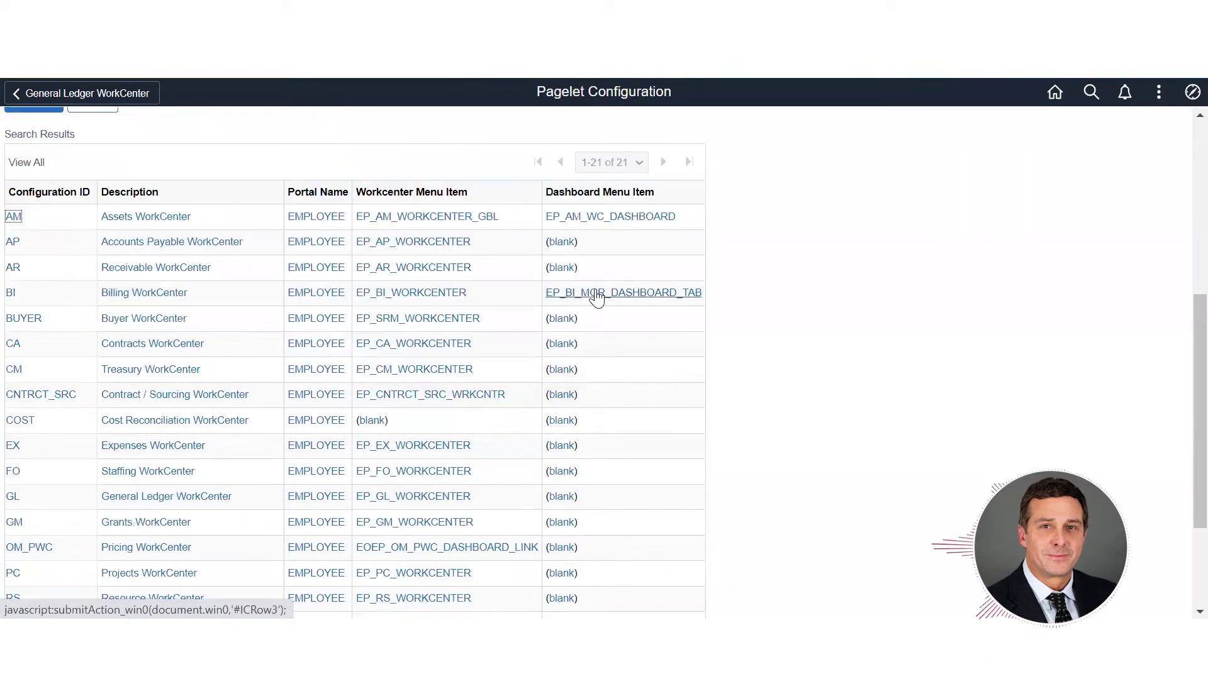
scroll(315, 372, up, 1)
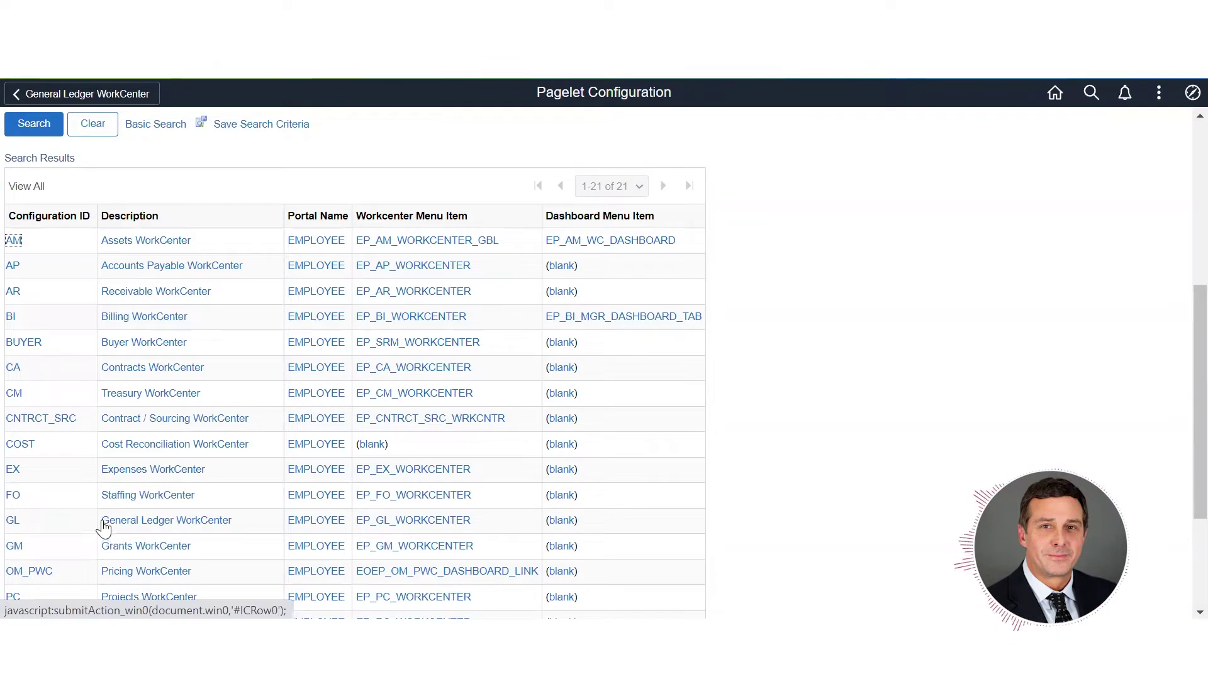
click(151, 522)
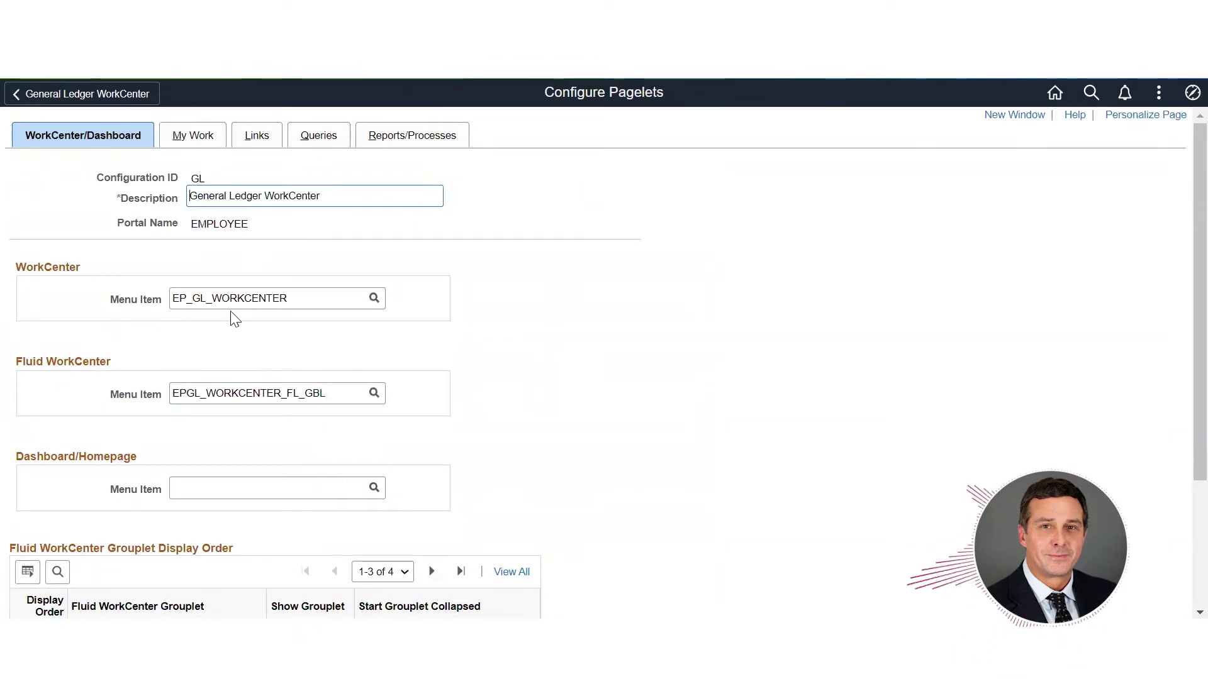
Step: Point out the GL menu items EP_GL_WORKCENTER and Fluid EPGL_WORKCENTER_FL_GBL
click(207, 139)
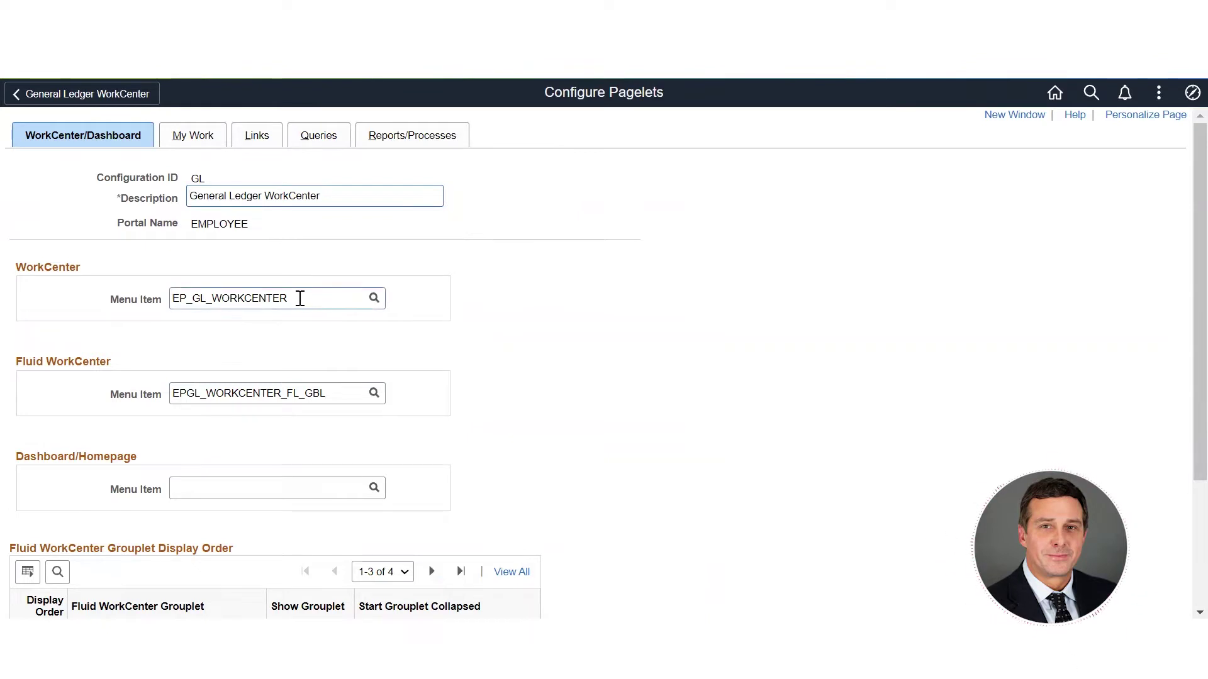
drag(300, 298, 151, 298)
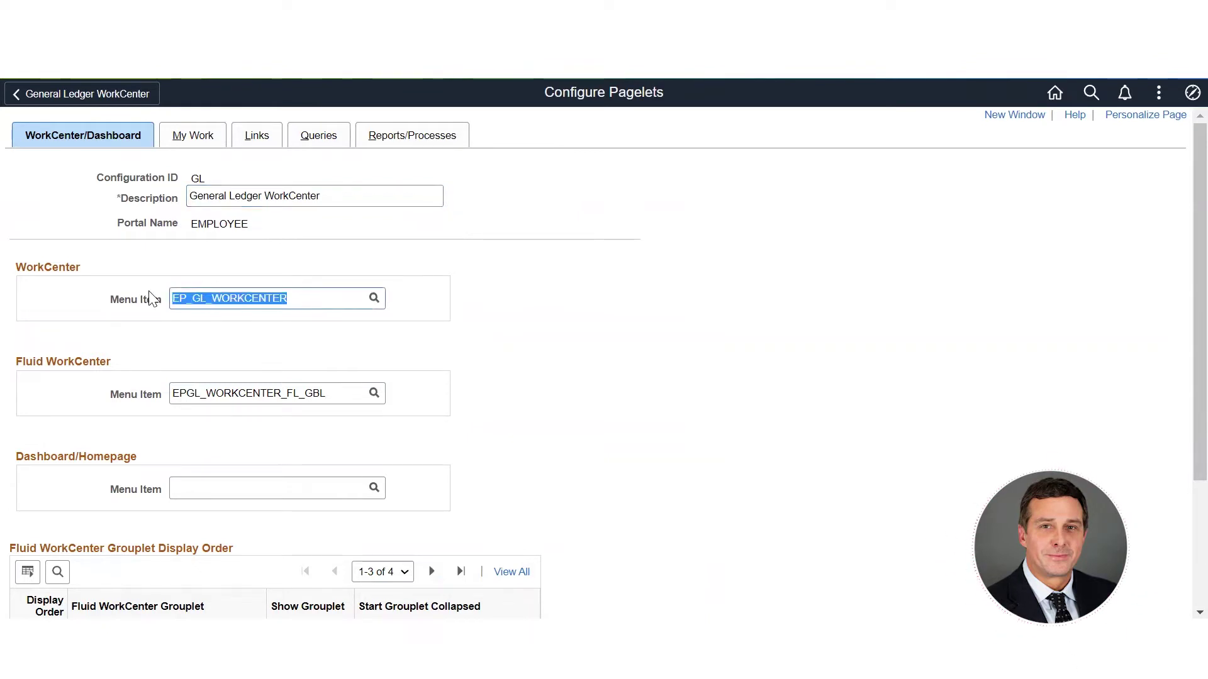
click(293, 298)
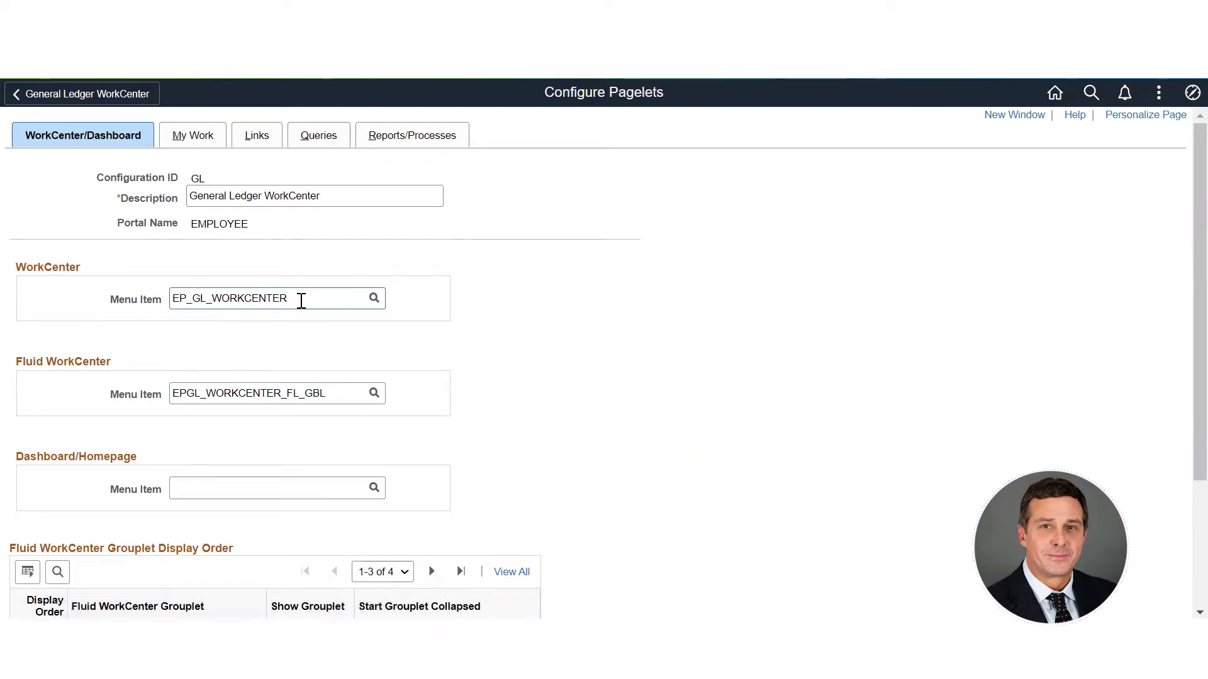
drag(291, 299, 154, 306)
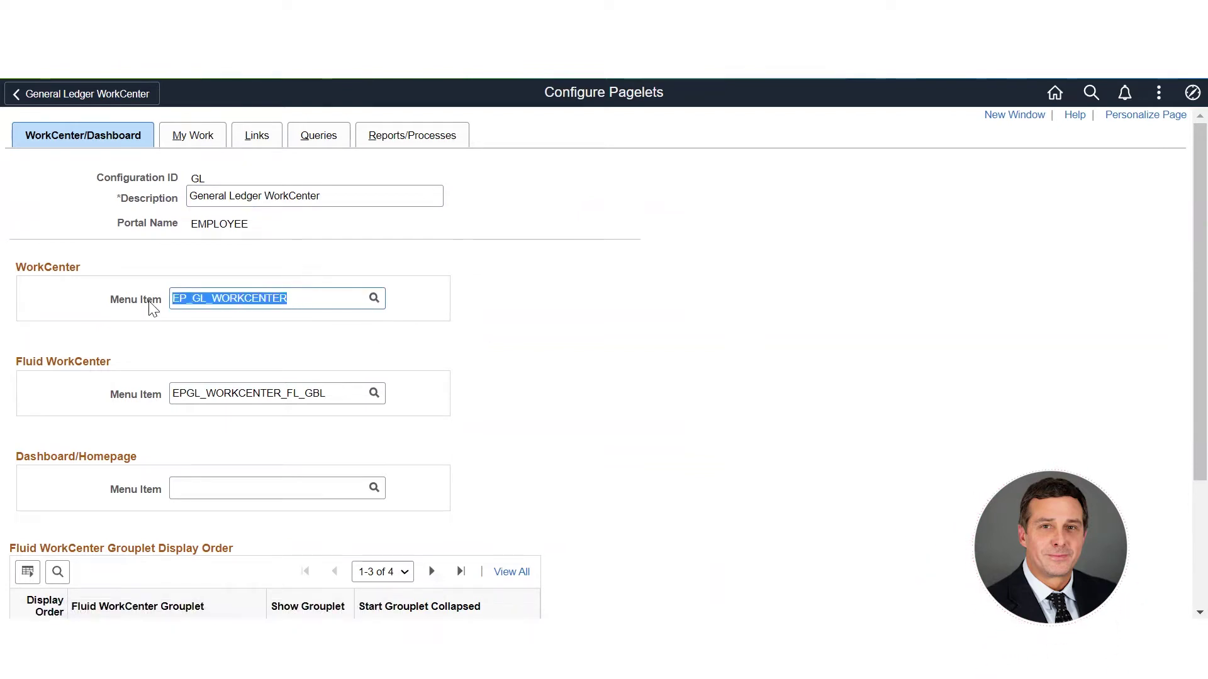
click(331, 395)
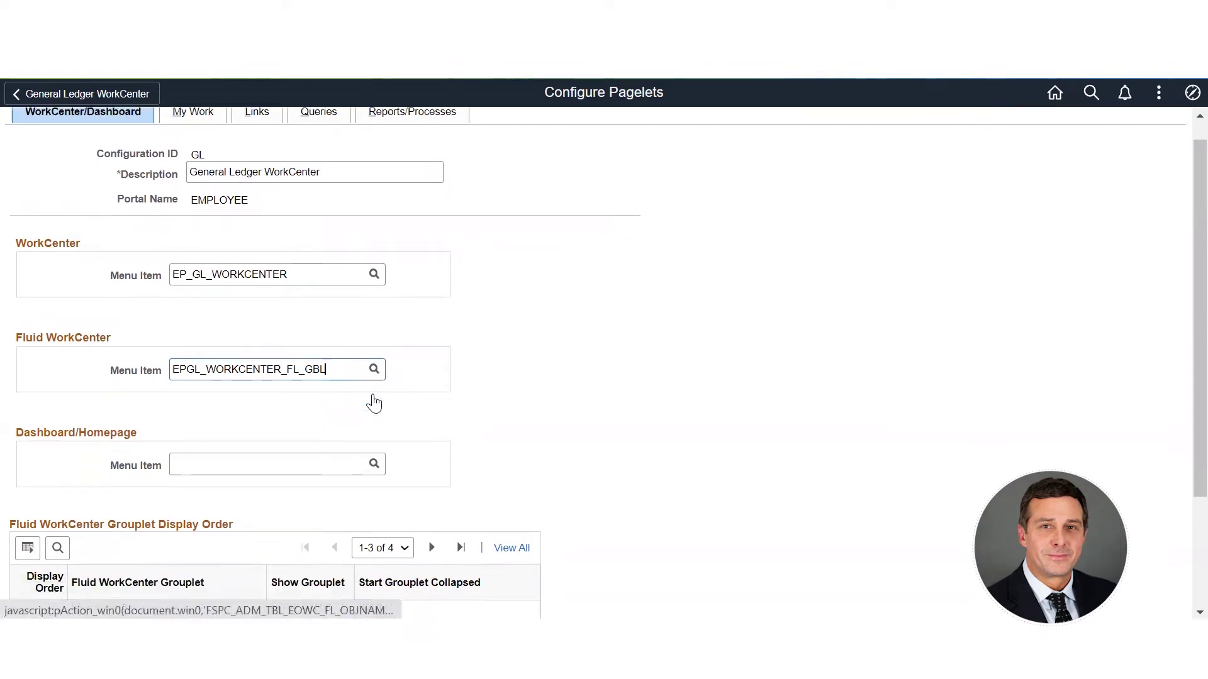
scroll(372, 399, down, 3)
Step: Show all four grouplets (My Work, Links, Queries, Reports/Processes) and highlight Links
click(513, 394)
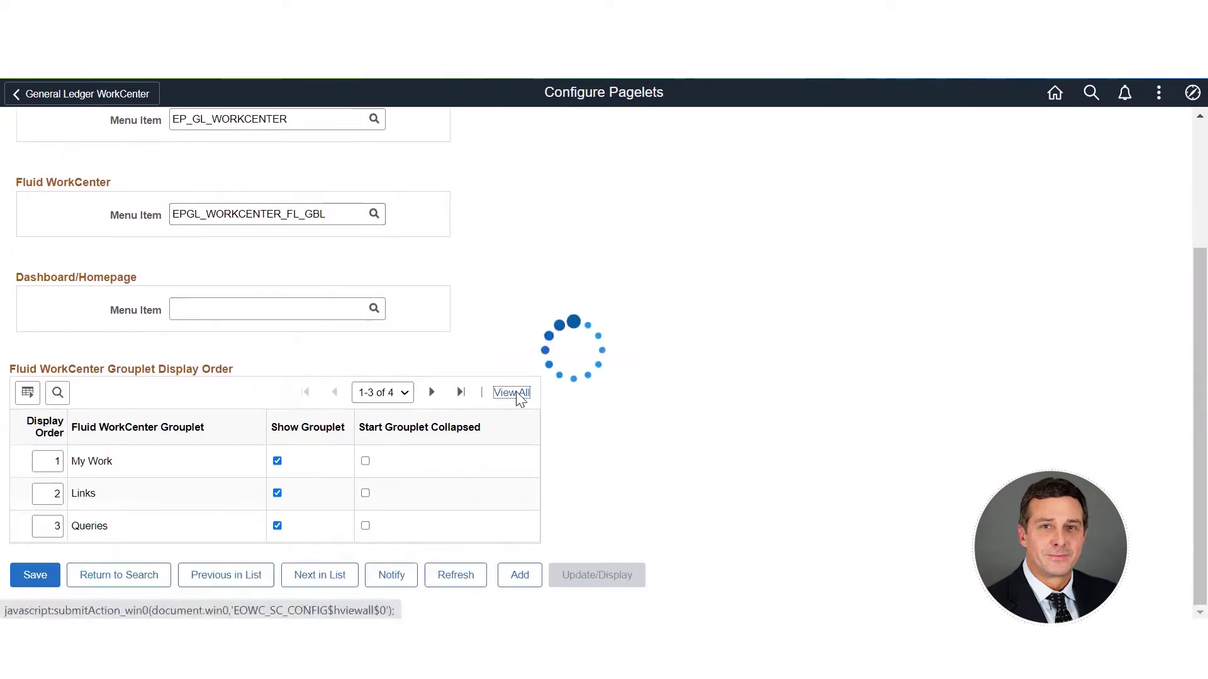
scroll(400, 350, up, 3)
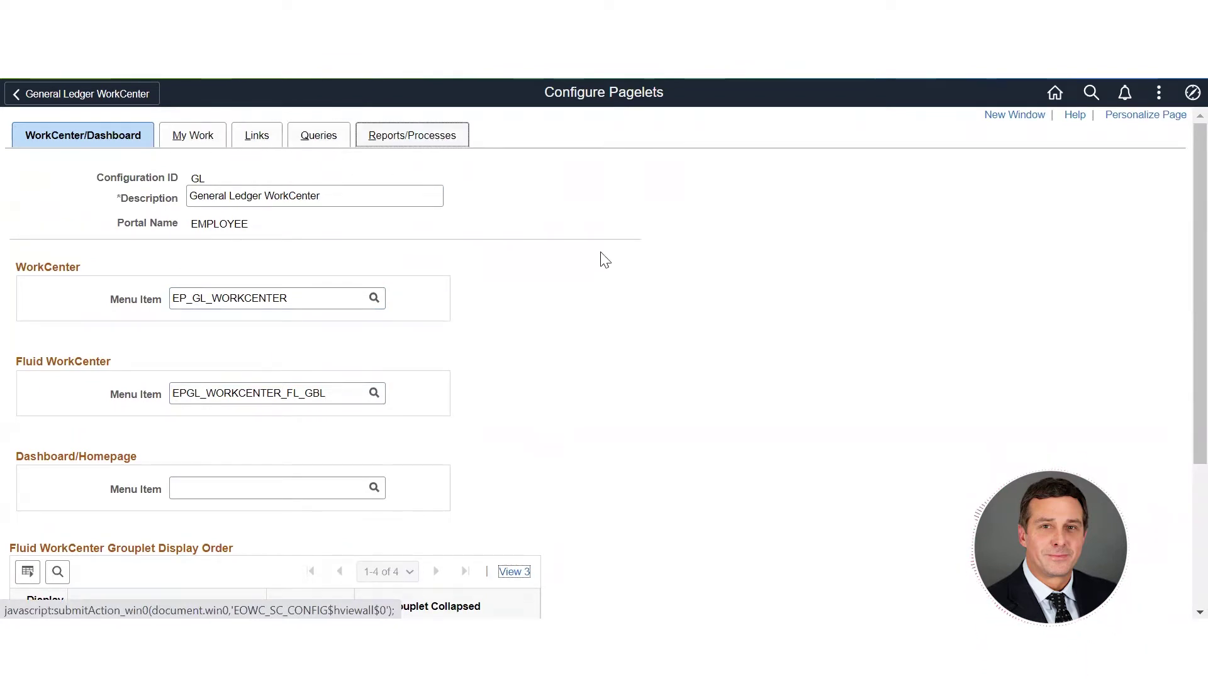
scroll(600, 346, down, 3)
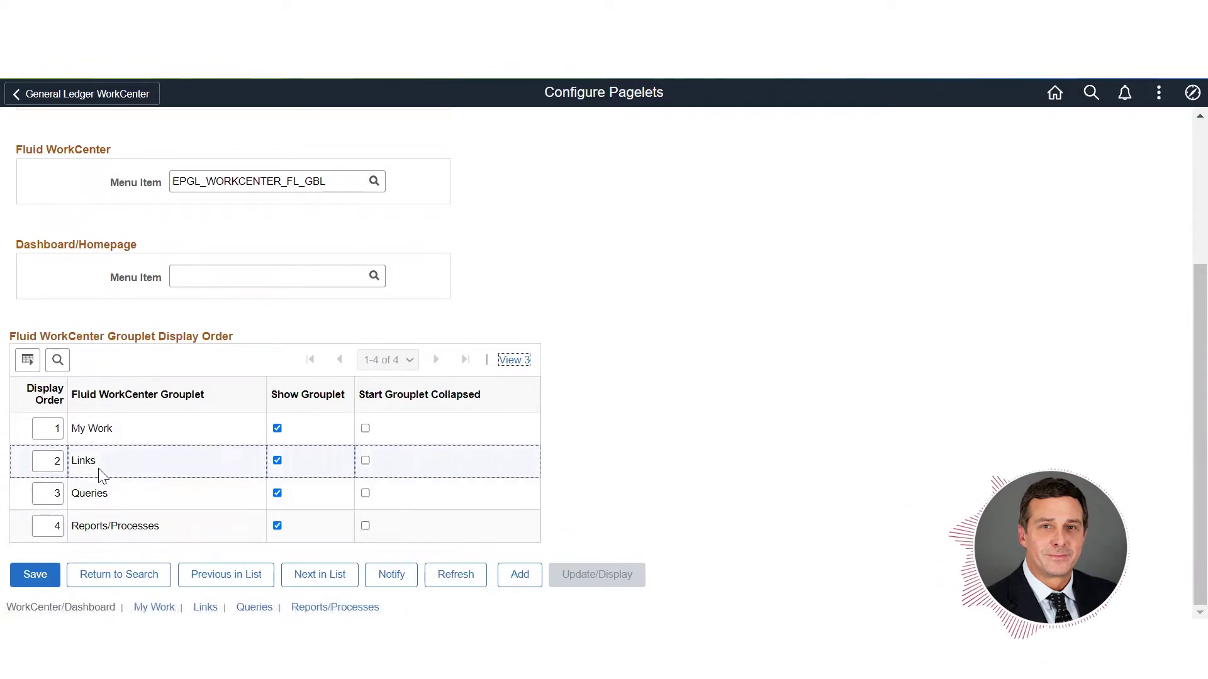
drag(71, 461, 103, 460)
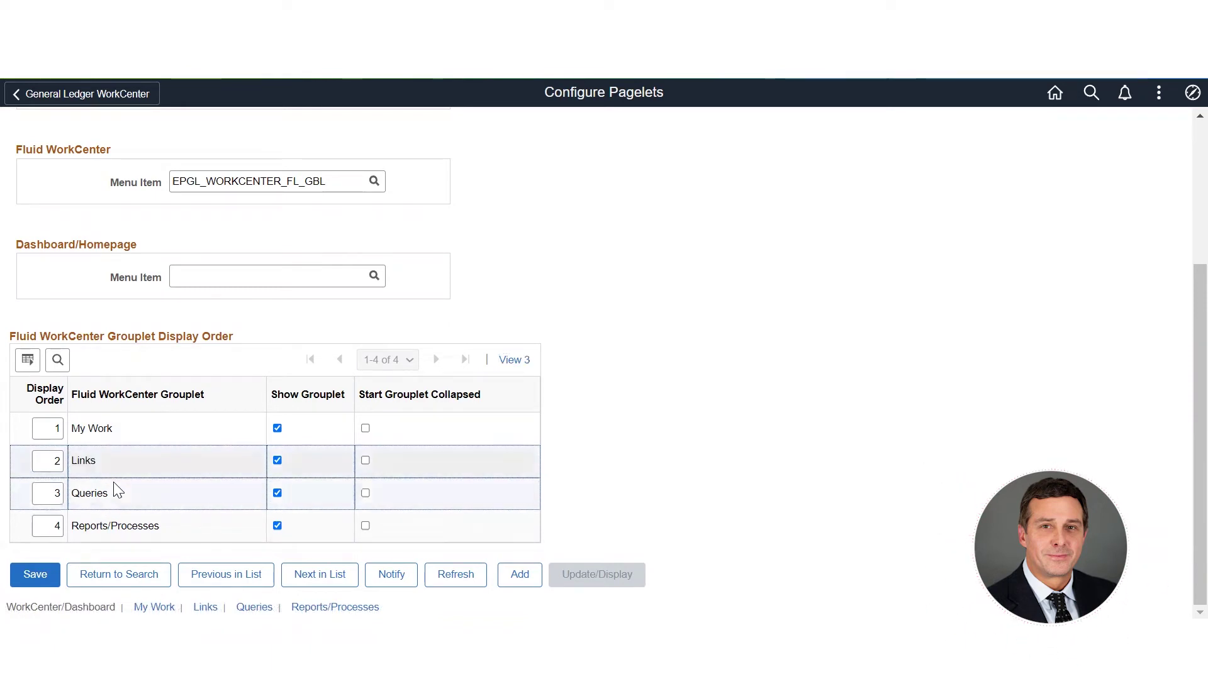
click(1188, 94)
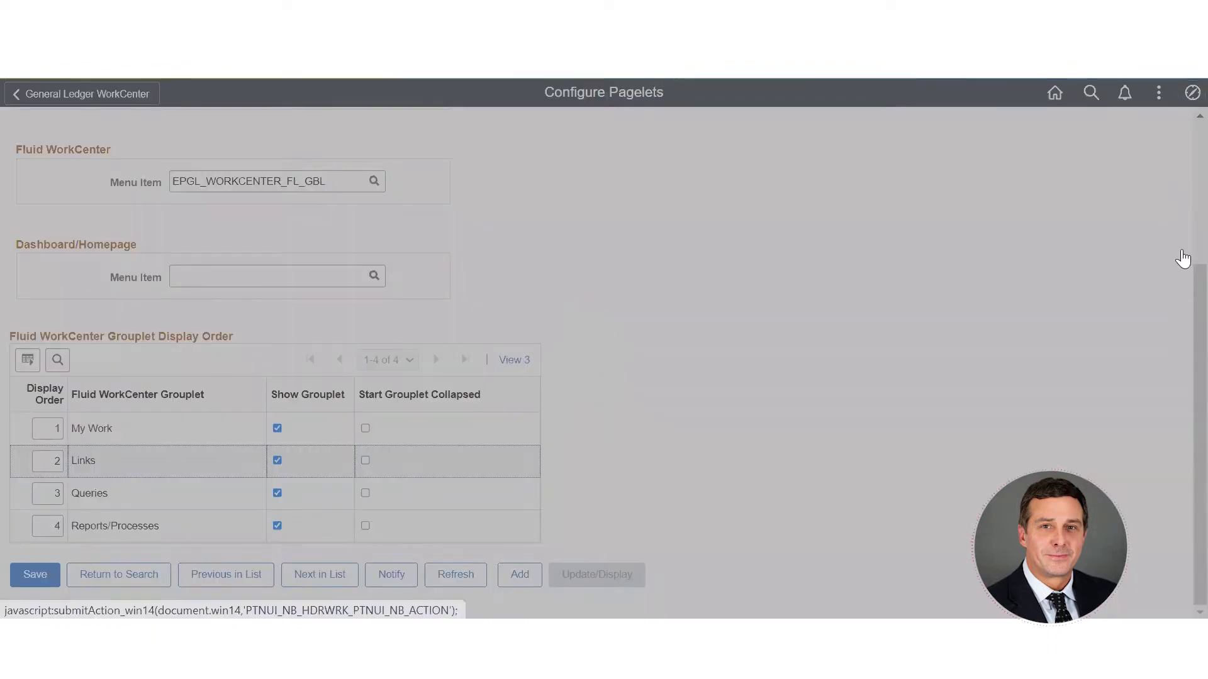
click(789, 375)
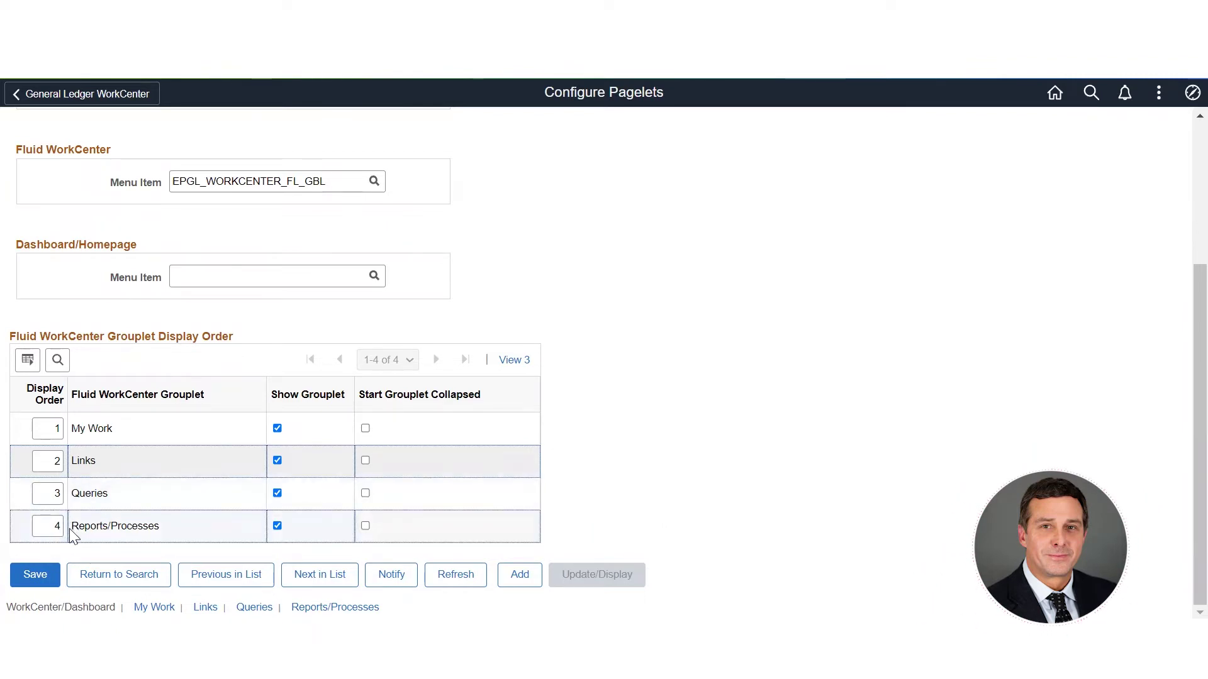
drag(72, 529, 159, 529)
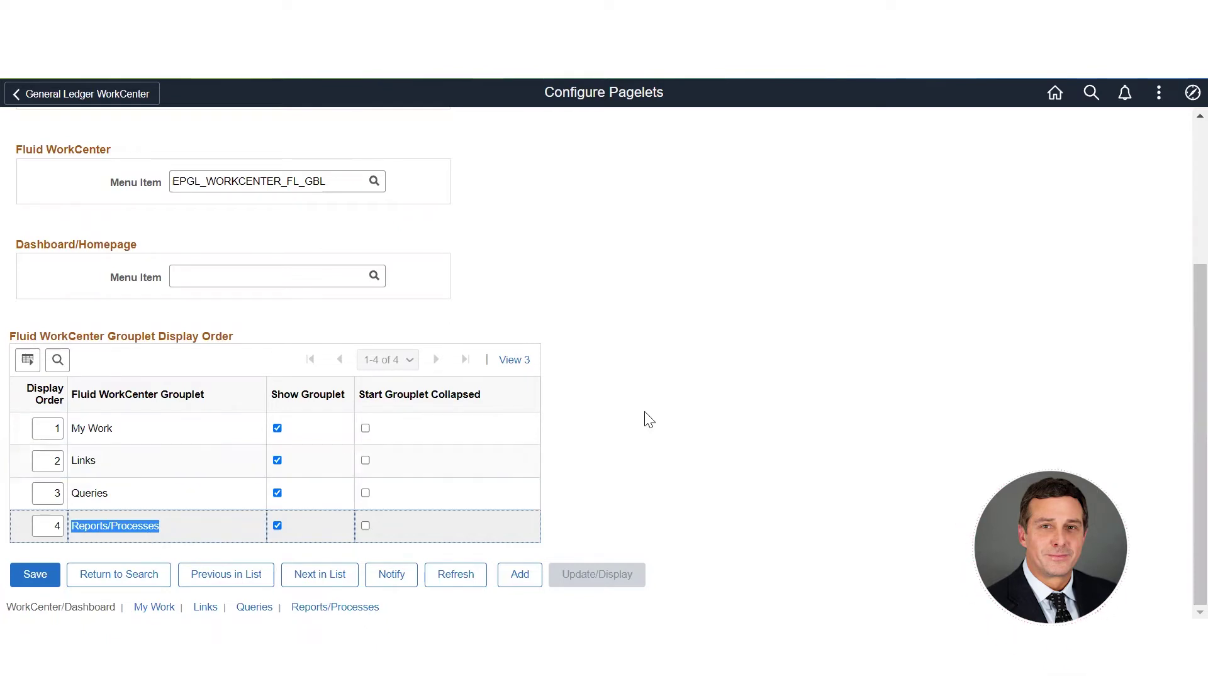
scroll(625, 407, up, 3)
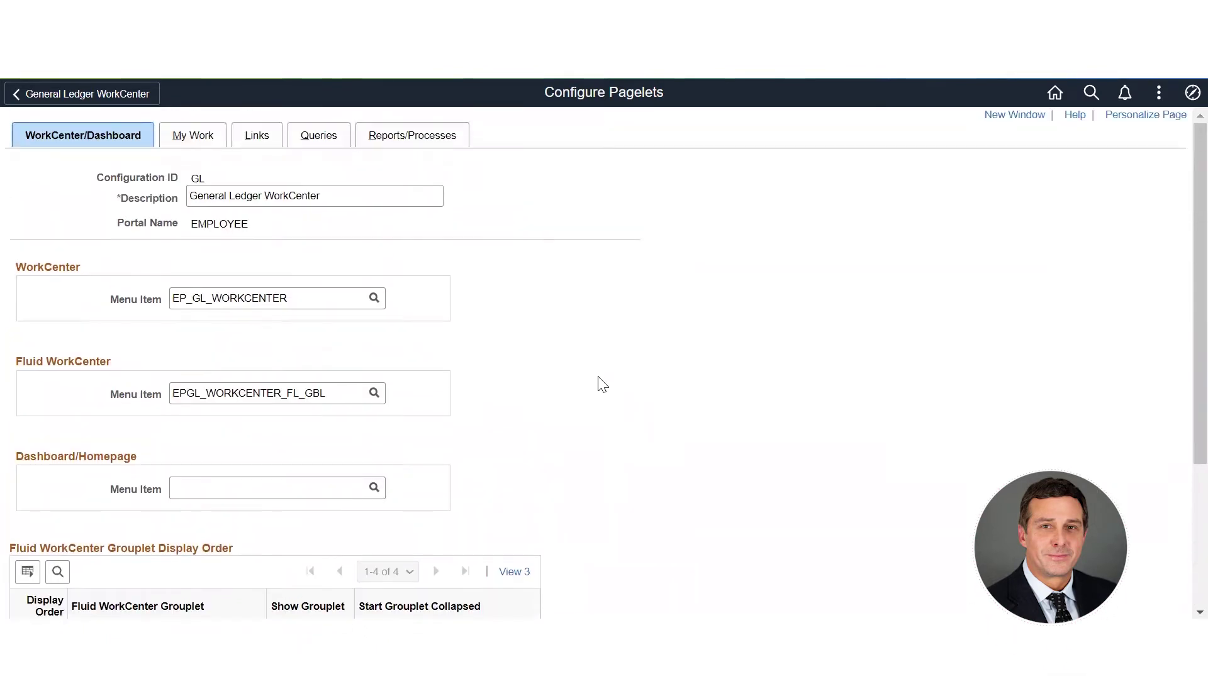
click(194, 140)
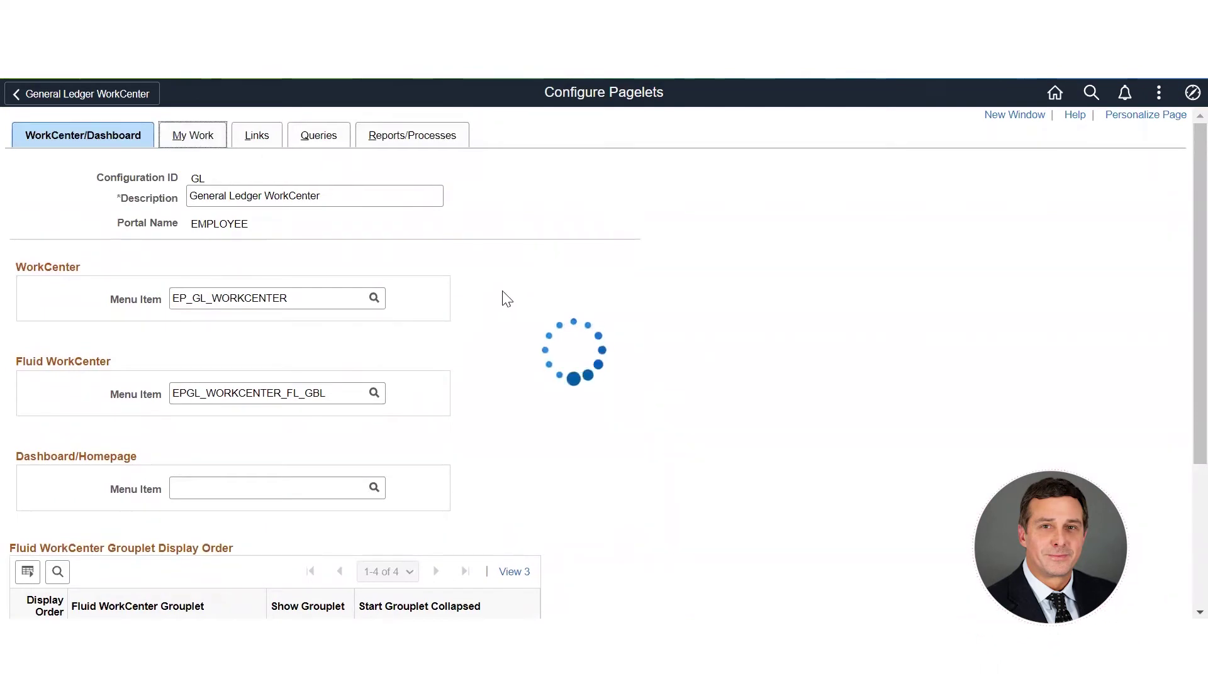
scroll(662, 384, down, 3)
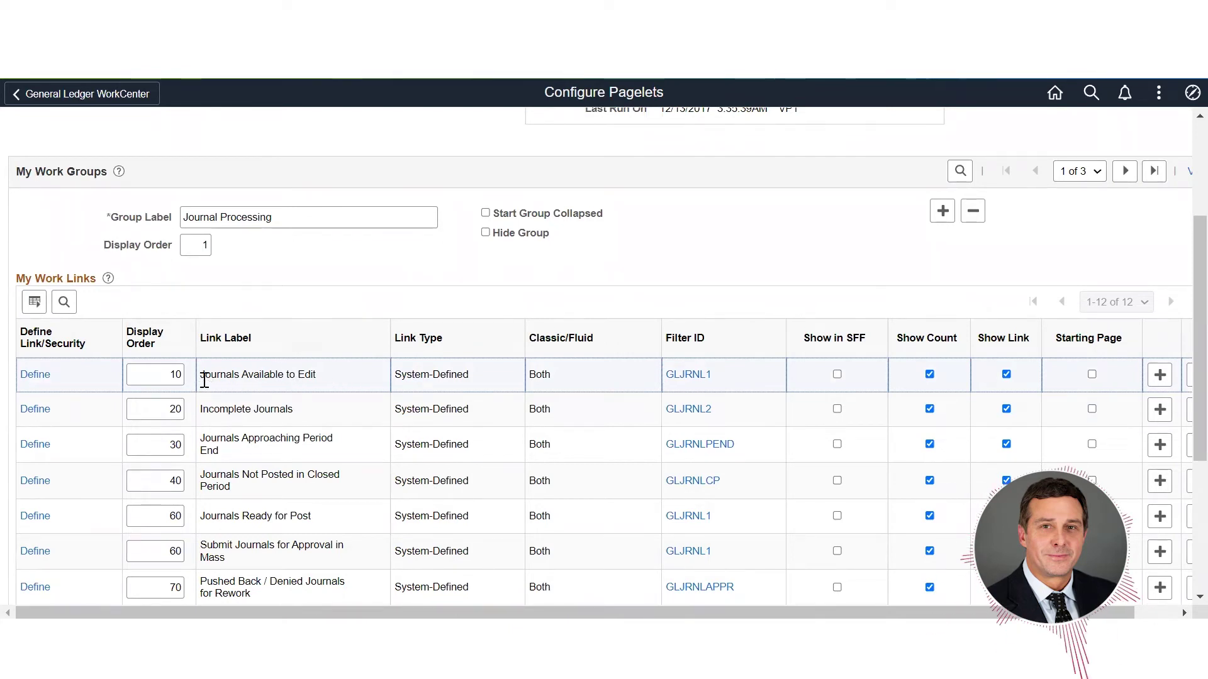
drag(204, 376, 318, 378)
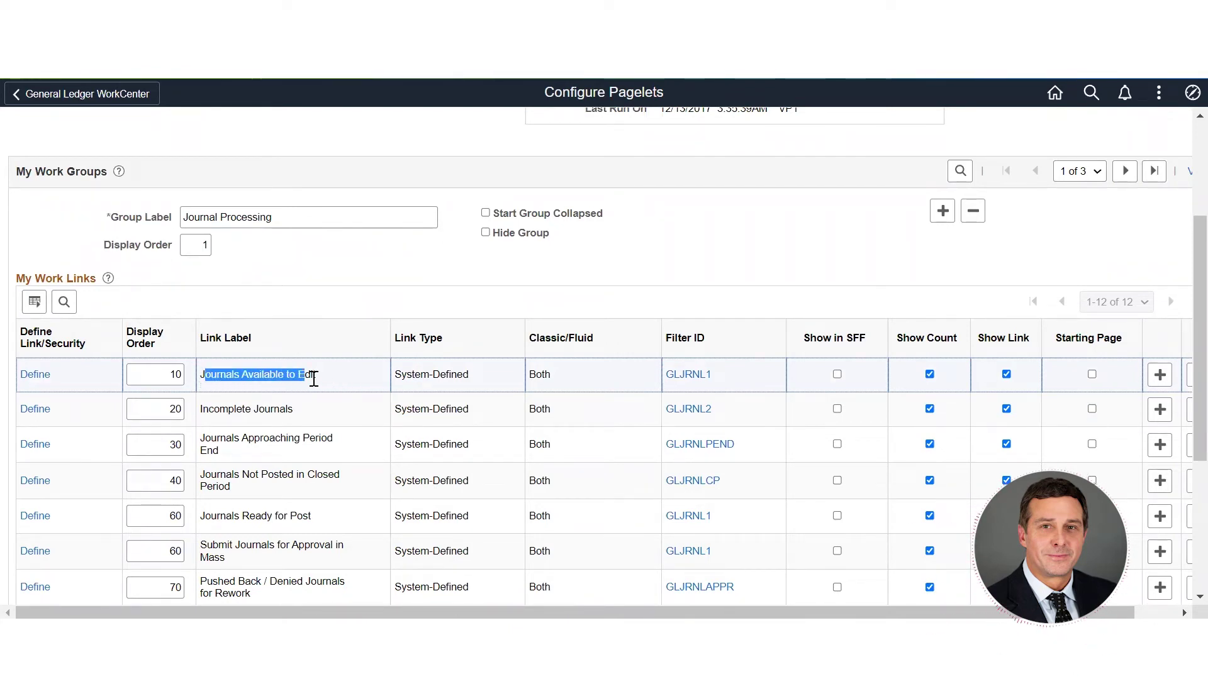
click(358, 384)
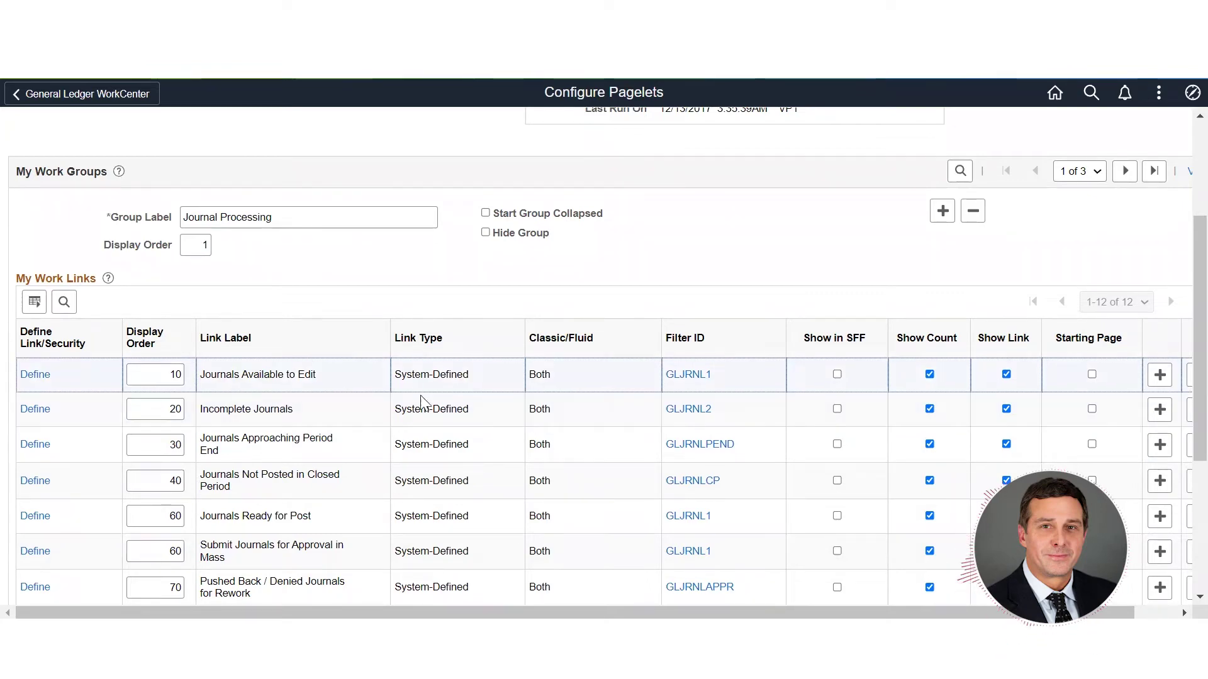
scroll(409, 435, down, 4)
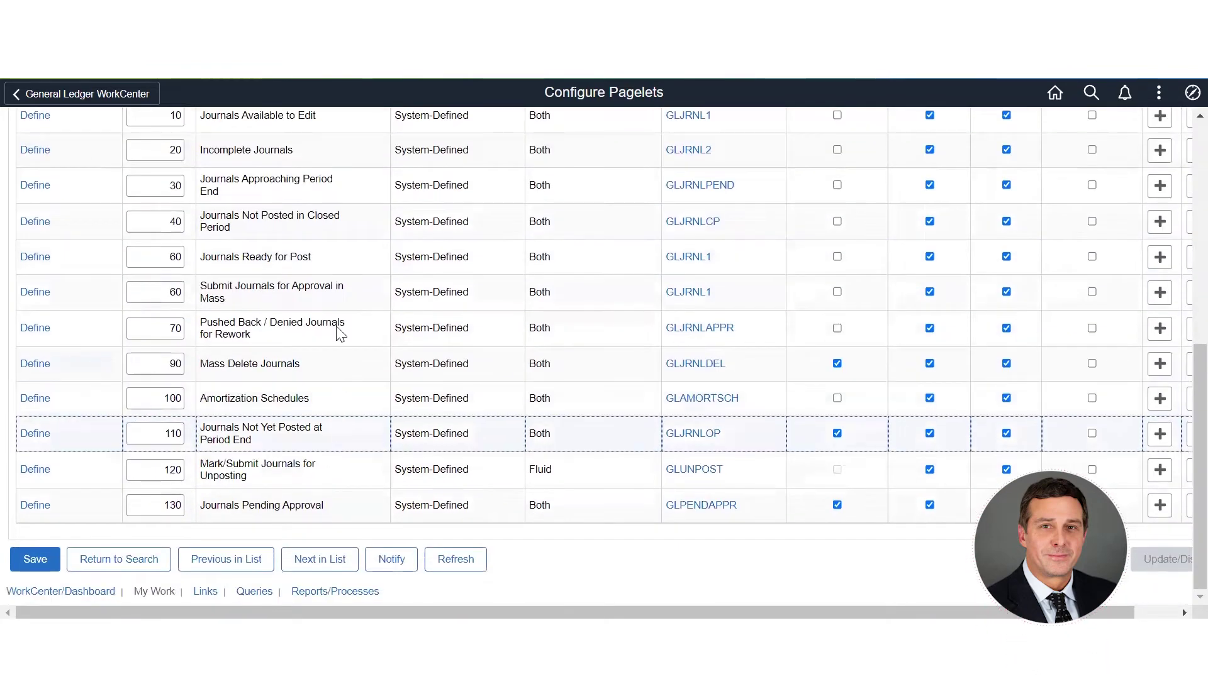
scroll(315, 249, up, 2)
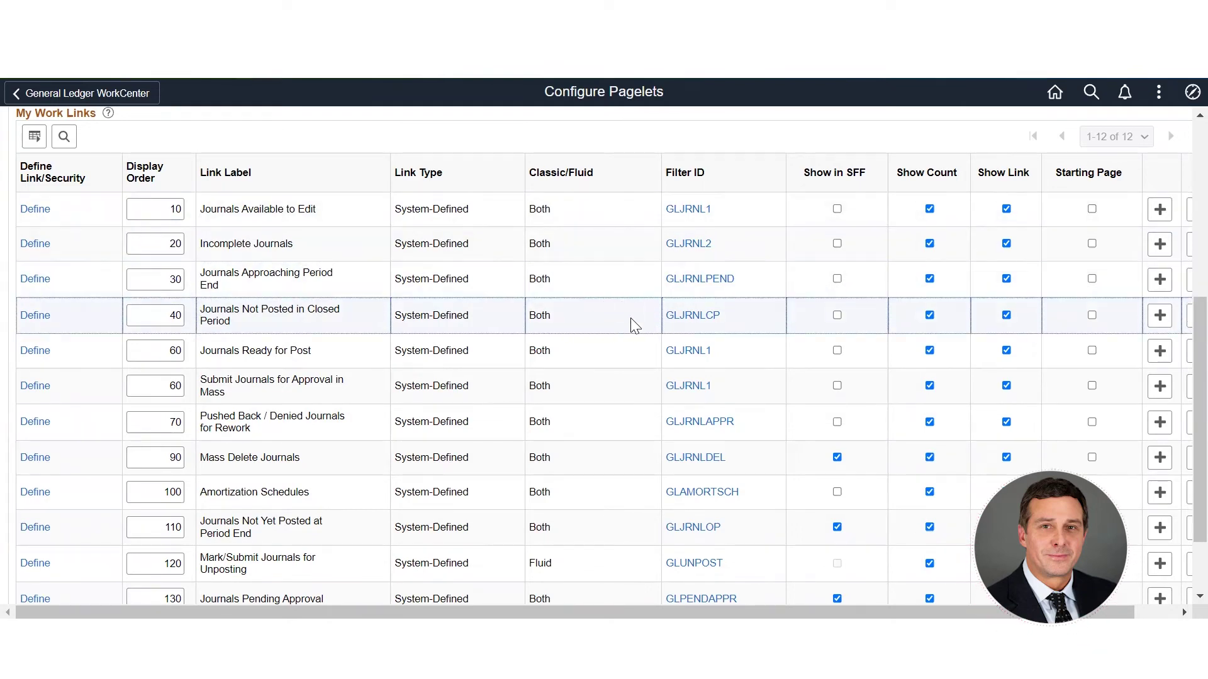
scroll(991, 317, up, 3)
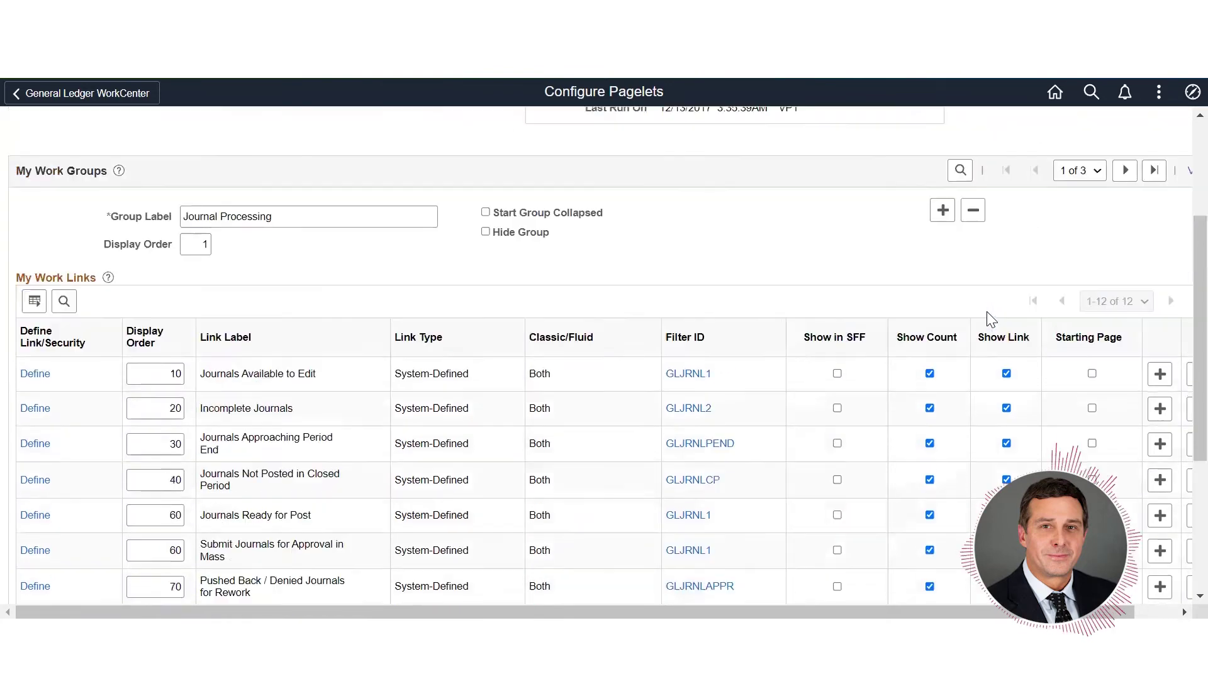
scroll(991, 339, down, 3)
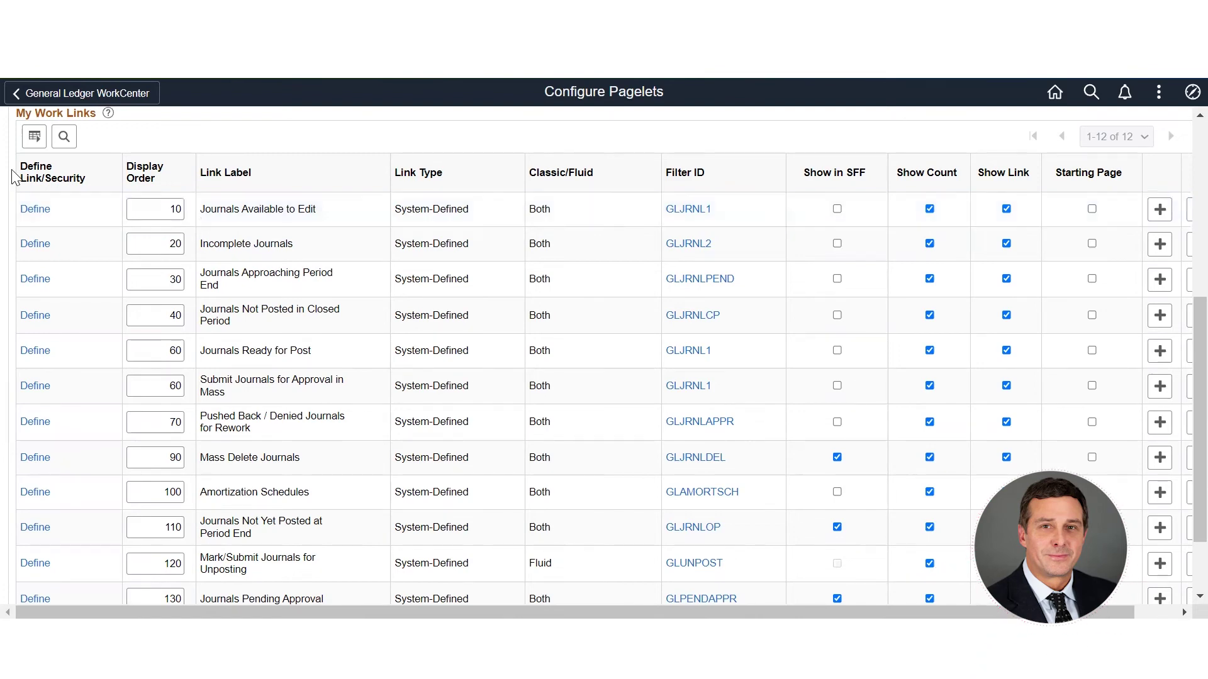
scroll(161, 207, up, 6)
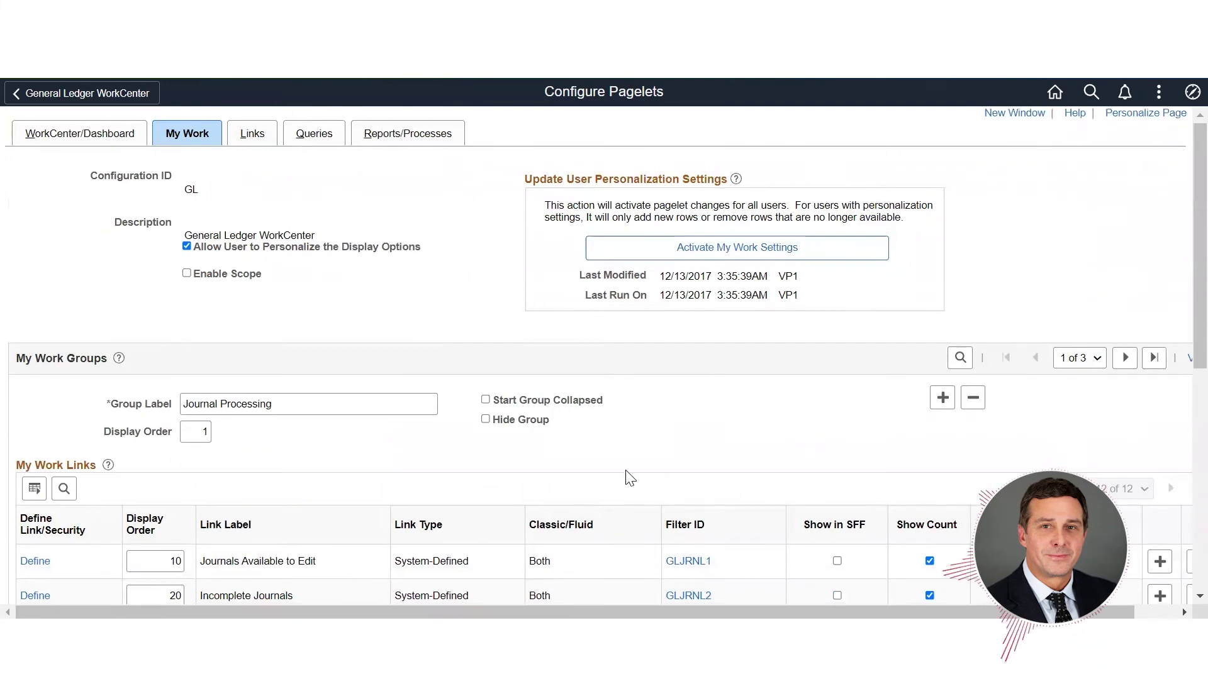
Step: Open the Journals Pending Approval link definition and review its GLPENDAPPR filter and Public setting
scroll(625, 477, down, 5)
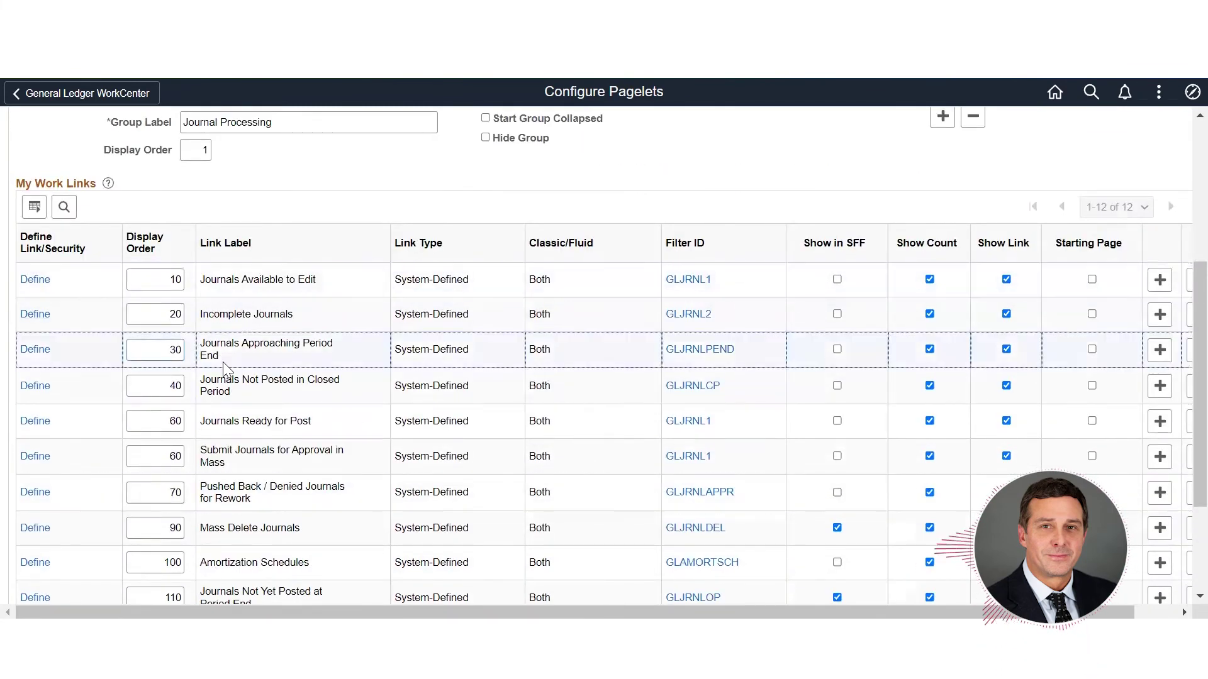
scroll(197, 396, down, 1)
scroll(196, 397, down, 2)
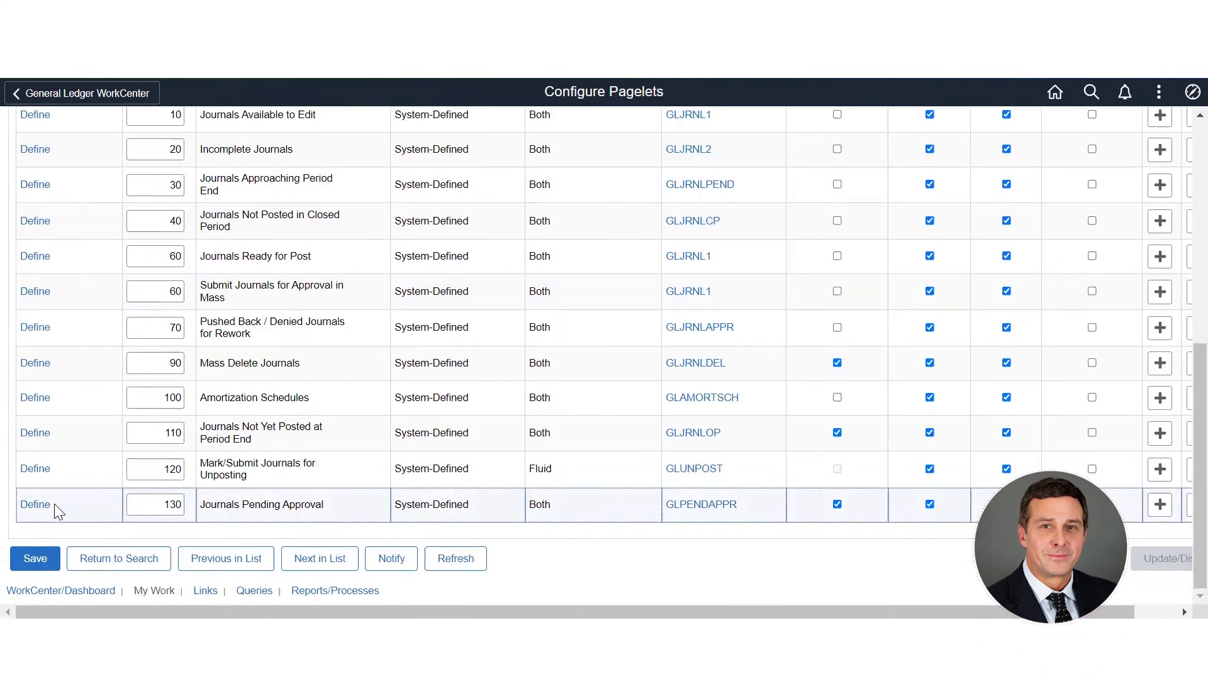
click(36, 505)
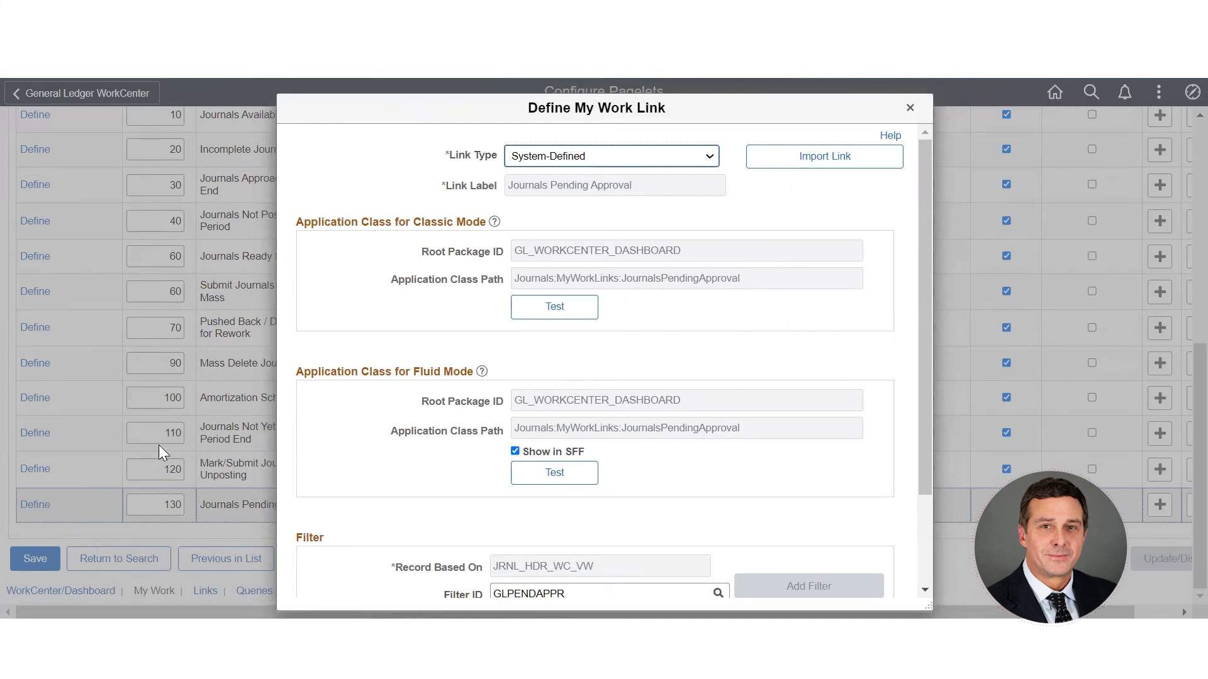
scroll(539, 376, down, 2)
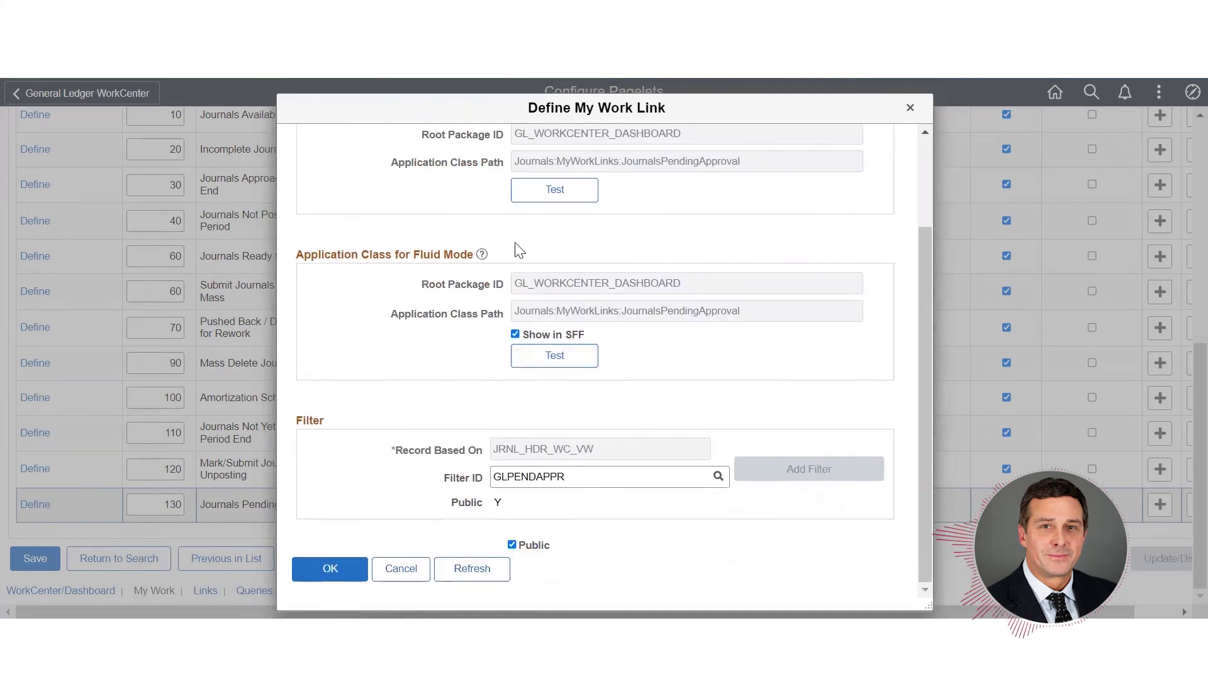
scroll(598, 339, up, 2)
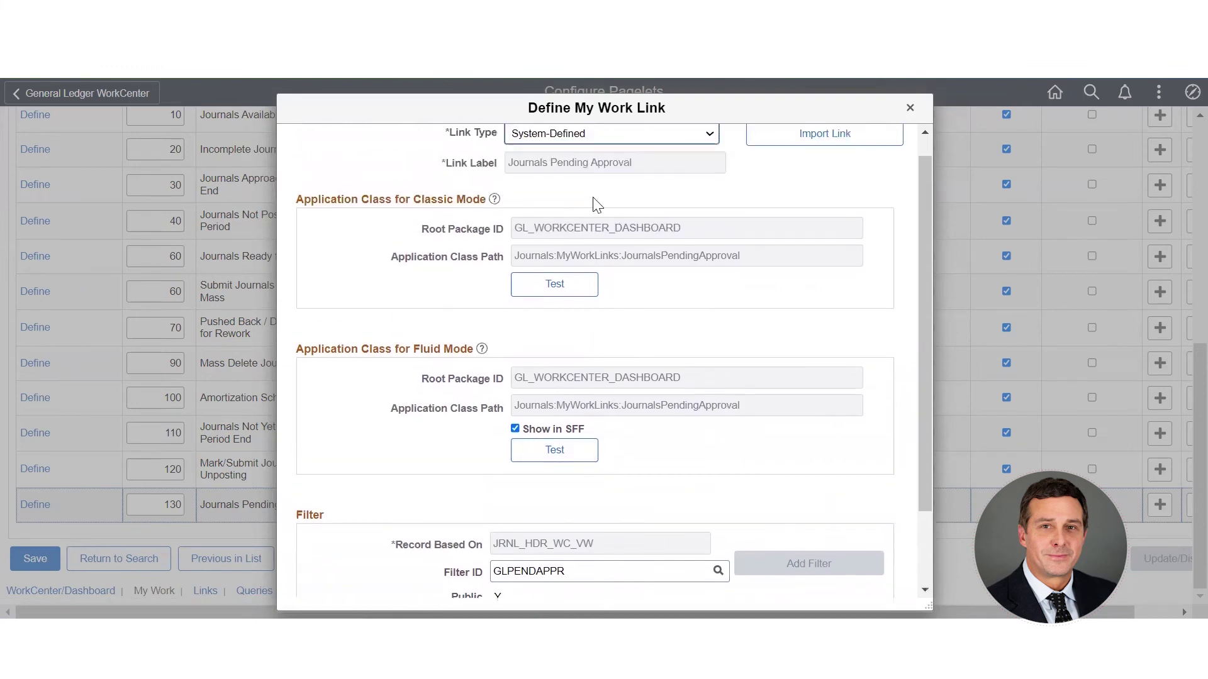
scroll(494, 207, up, 1)
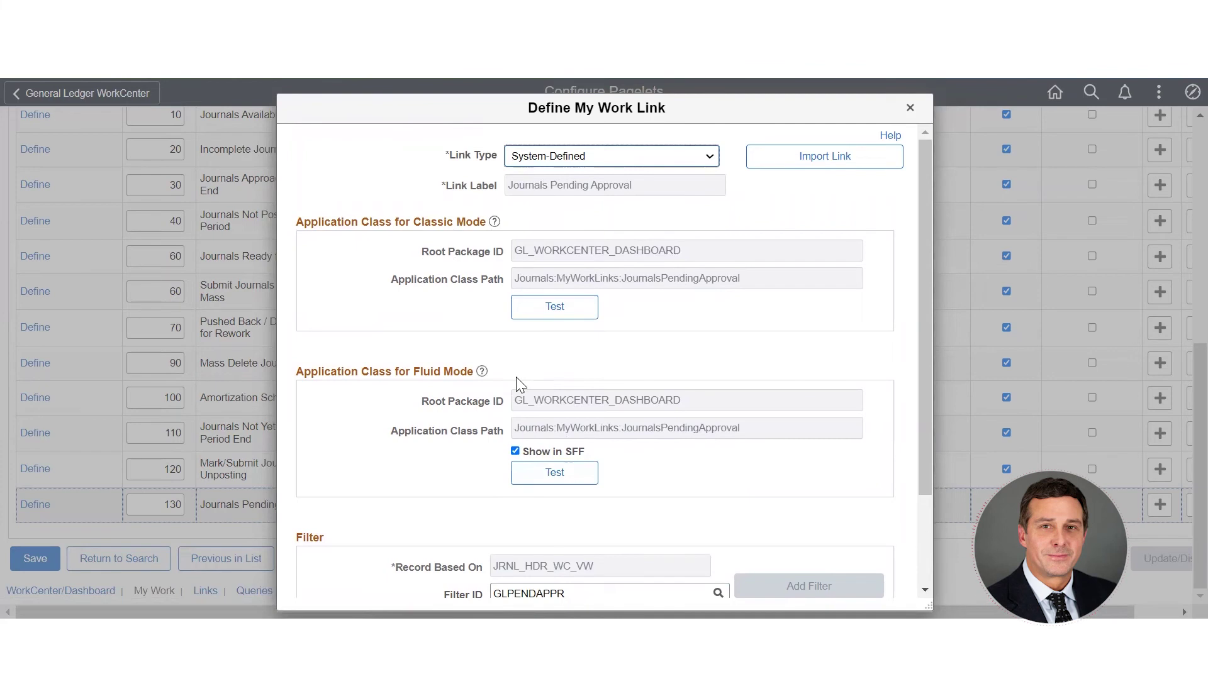
scroll(522, 388, down, 3)
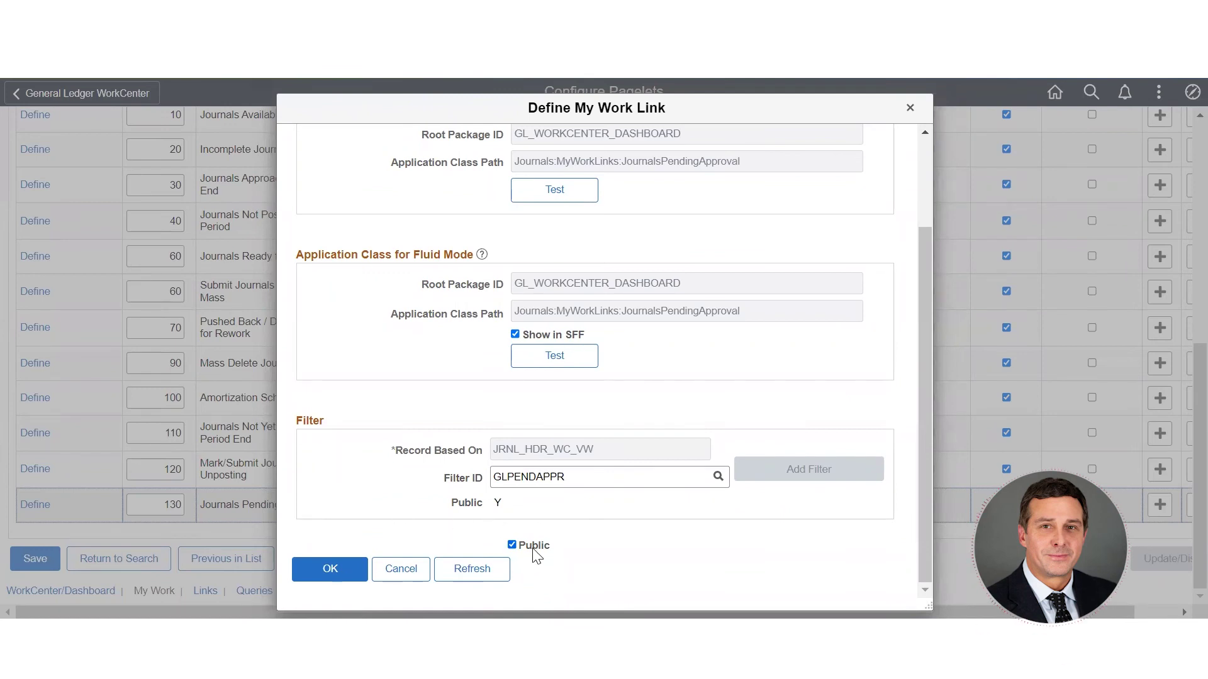
Step: Uncheck Public to reveal the Security grid, cancel the dialog, and view the Links settings
click(513, 547)
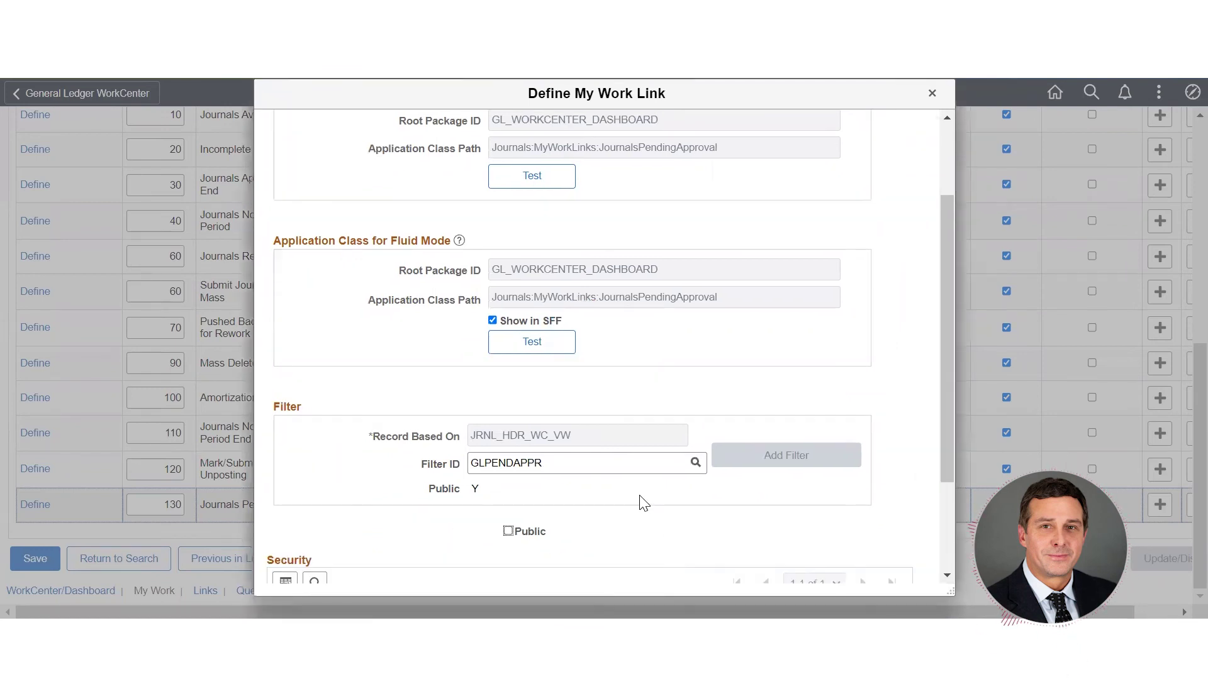
scroll(692, 500, down, 2)
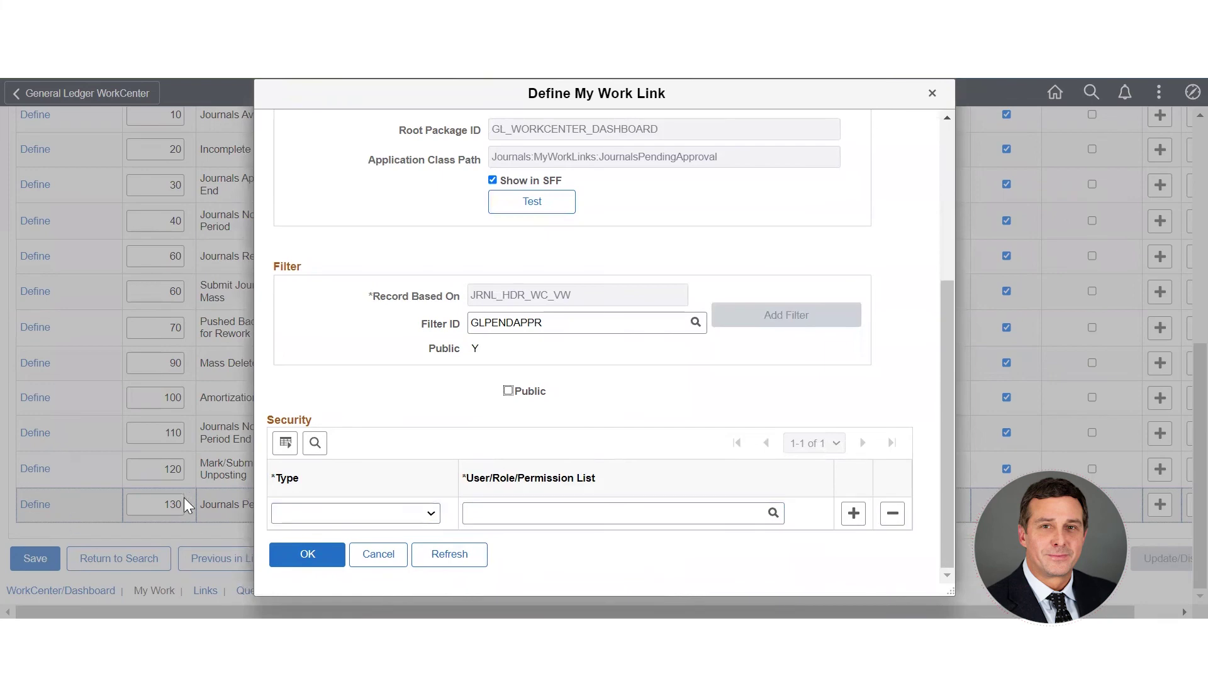
click(379, 555)
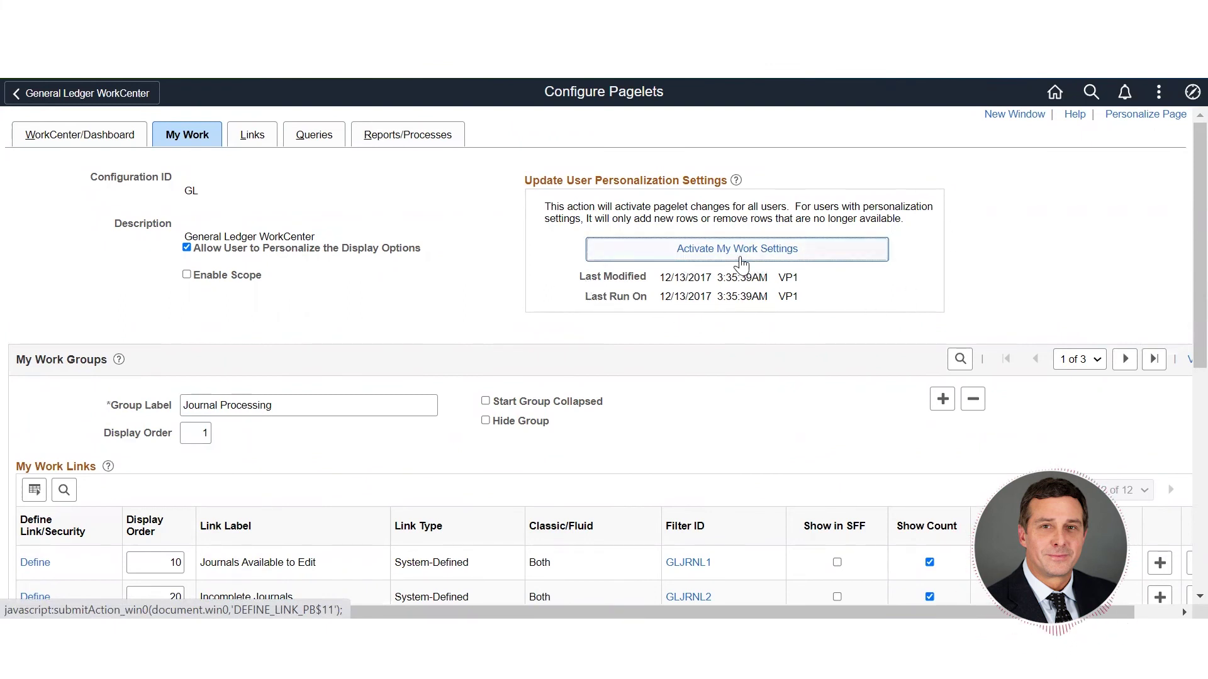
click(259, 139)
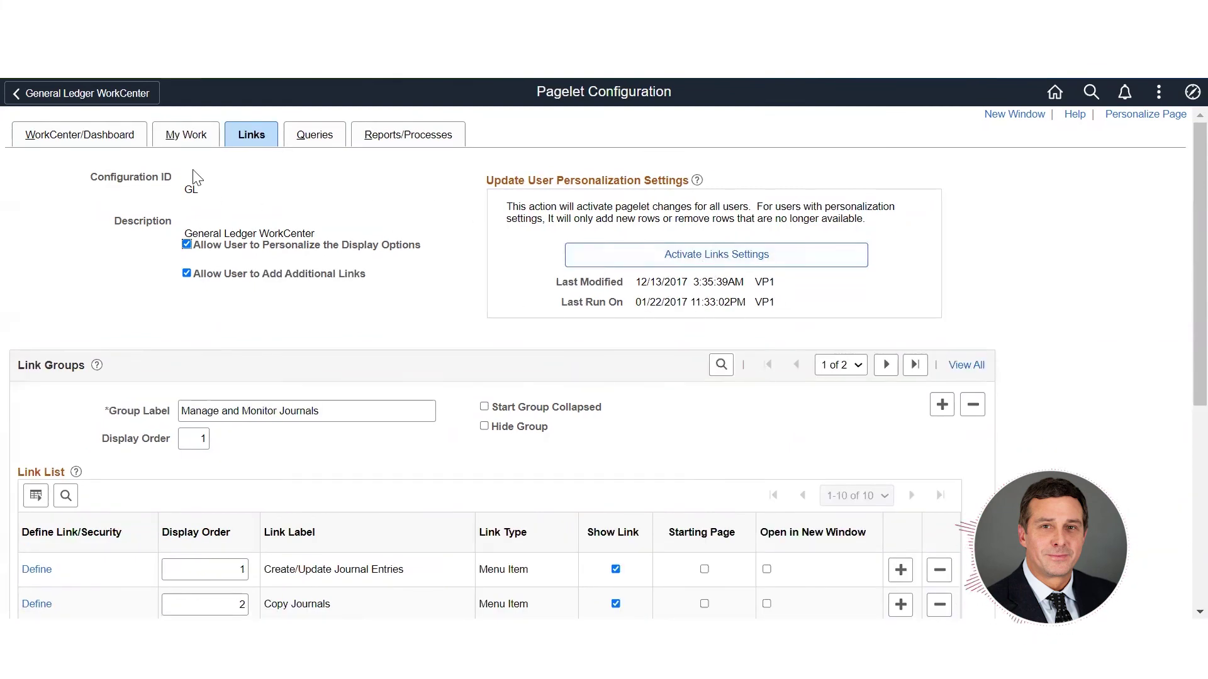
Step: On My Work, toggle Show Count off and on for Submit Journals for Approval in Mass
click(184, 135)
scroll(851, 384, down, 6)
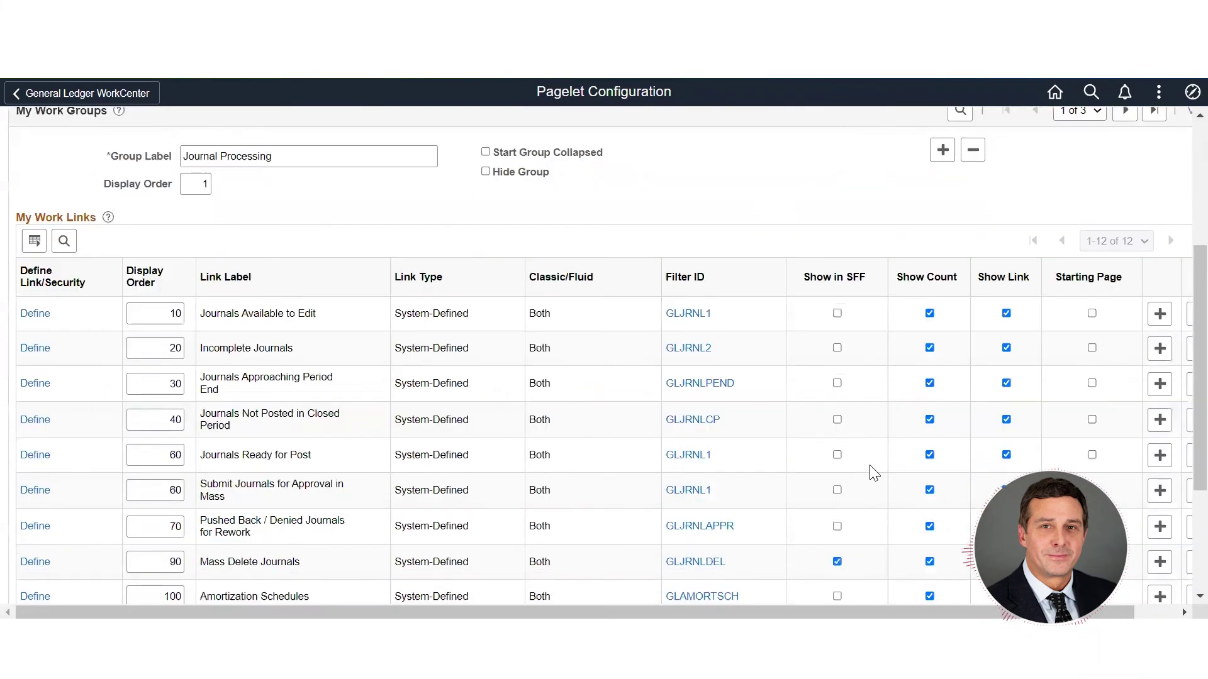
click(930, 362)
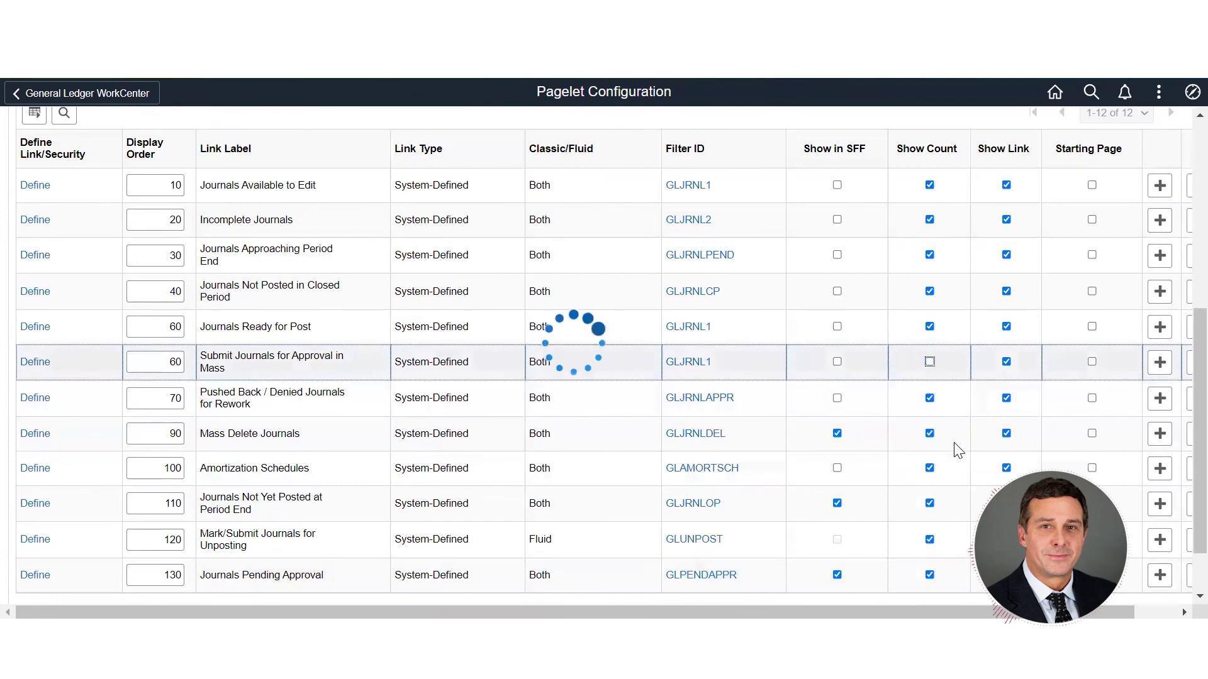
click(931, 362)
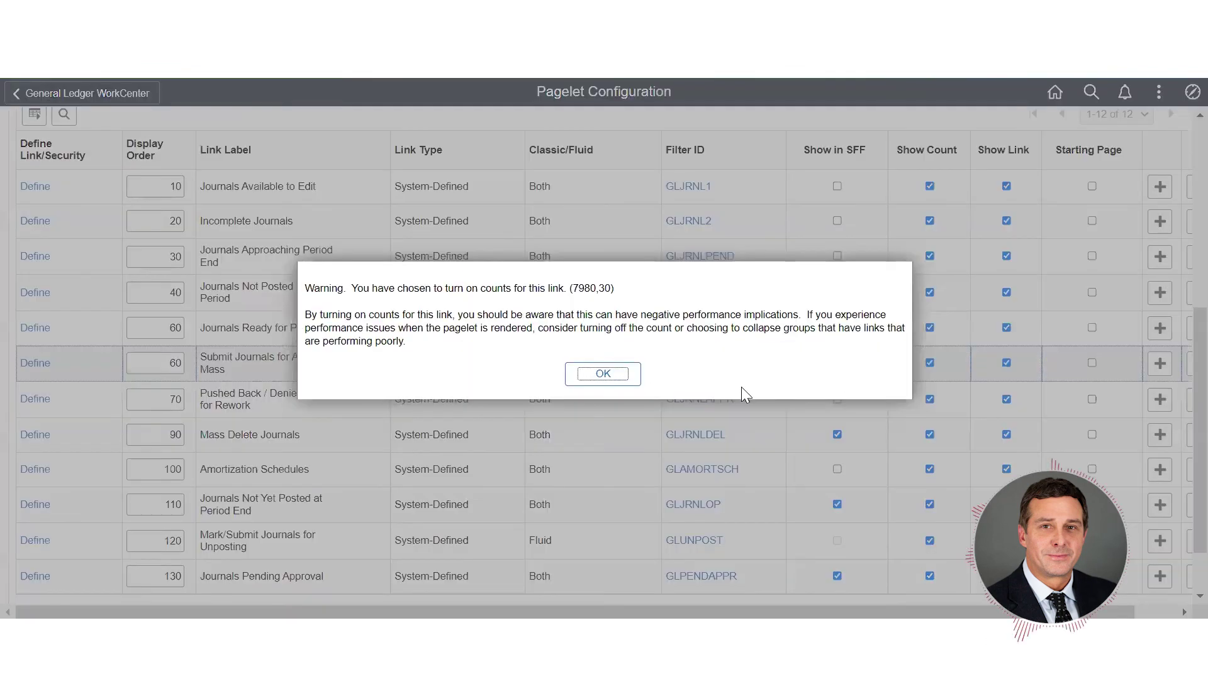
click(622, 377)
scroll(704, 443, up, 6)
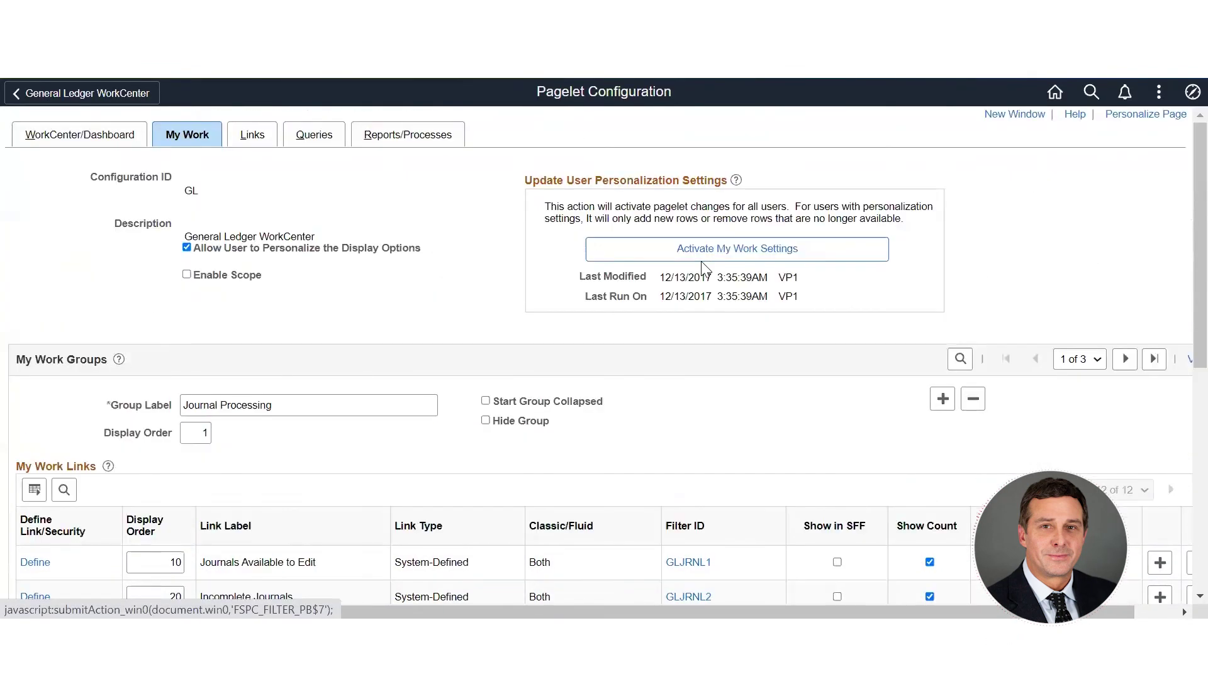